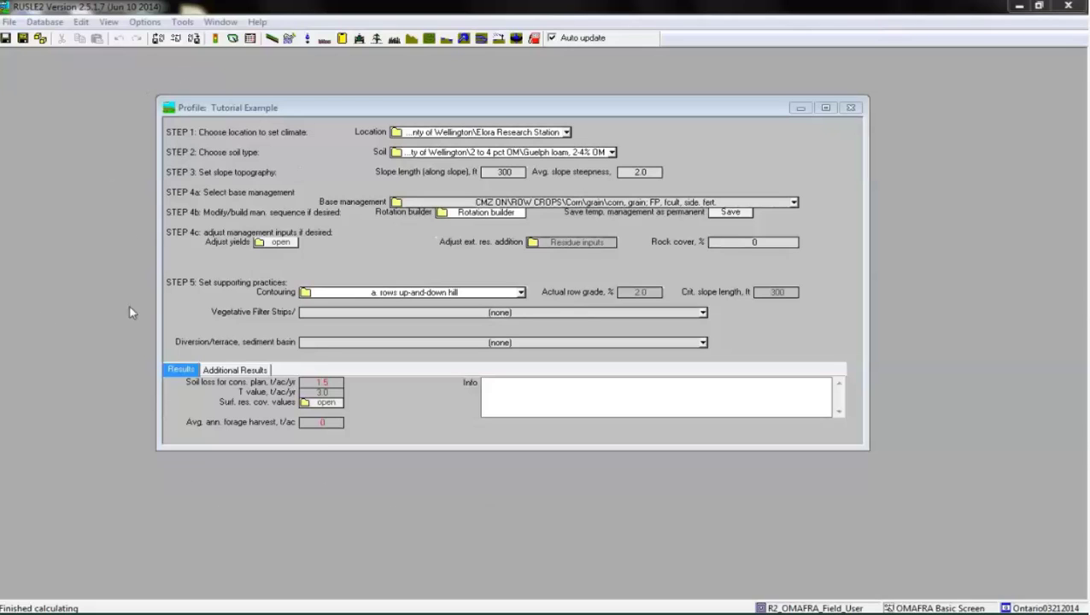
Step: Bring up the saved profiles for opening, select the default profile, and dismiss the dialog without opening it
{"action": "left_click", "coordinate": [8, 21]}
{"action": "mouse_move", "coordinate": [34, 39]}
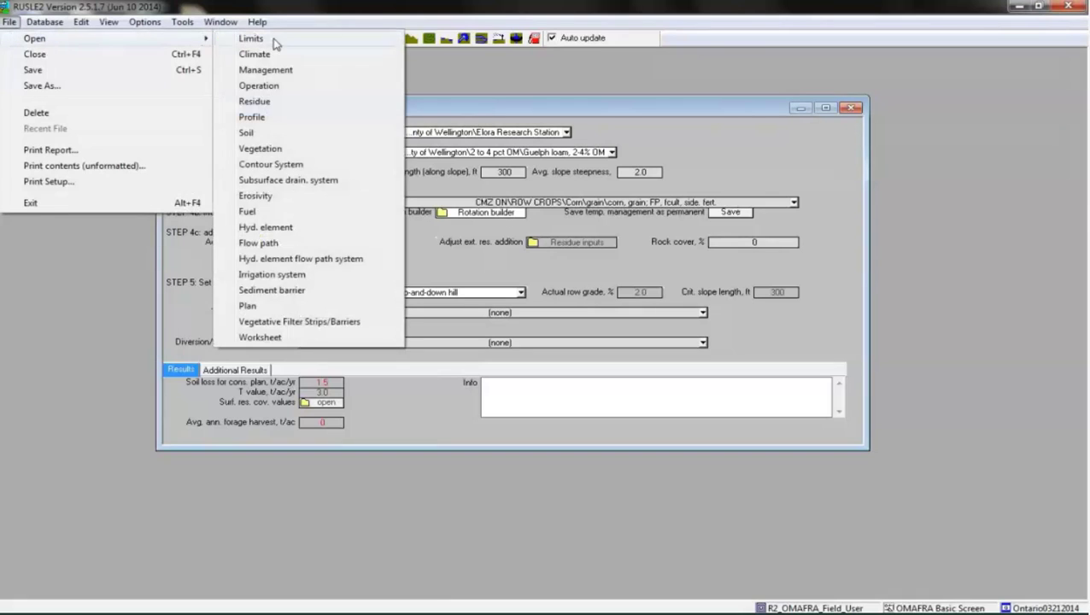
{"action": "left_click", "coordinate": [278, 117]}
{"action": "left_click", "coordinate": [332, 224]}
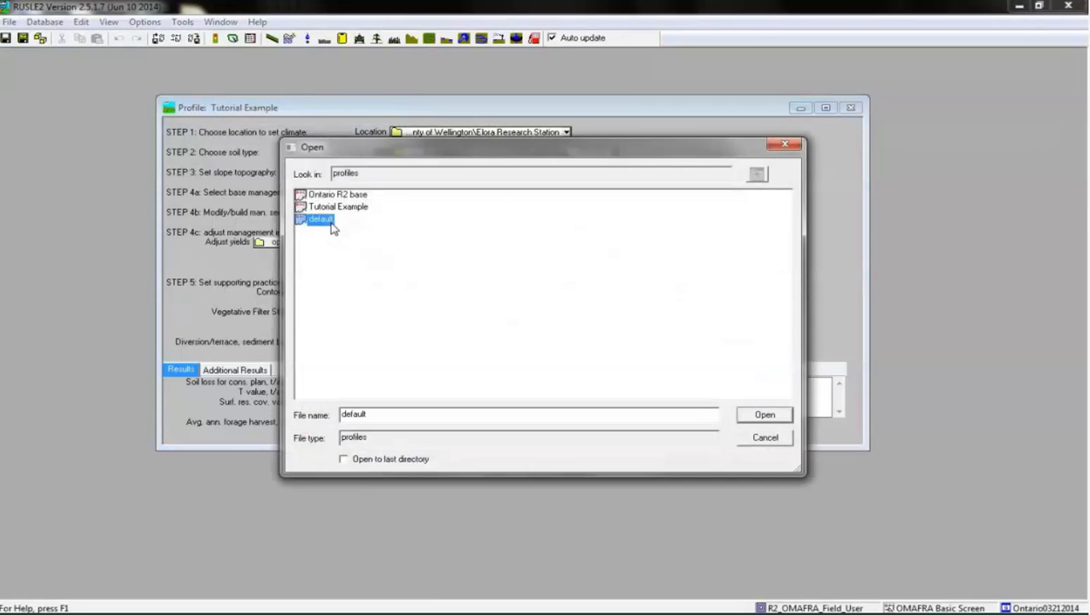
{"action": "left_click", "coordinate": [796, 151]}
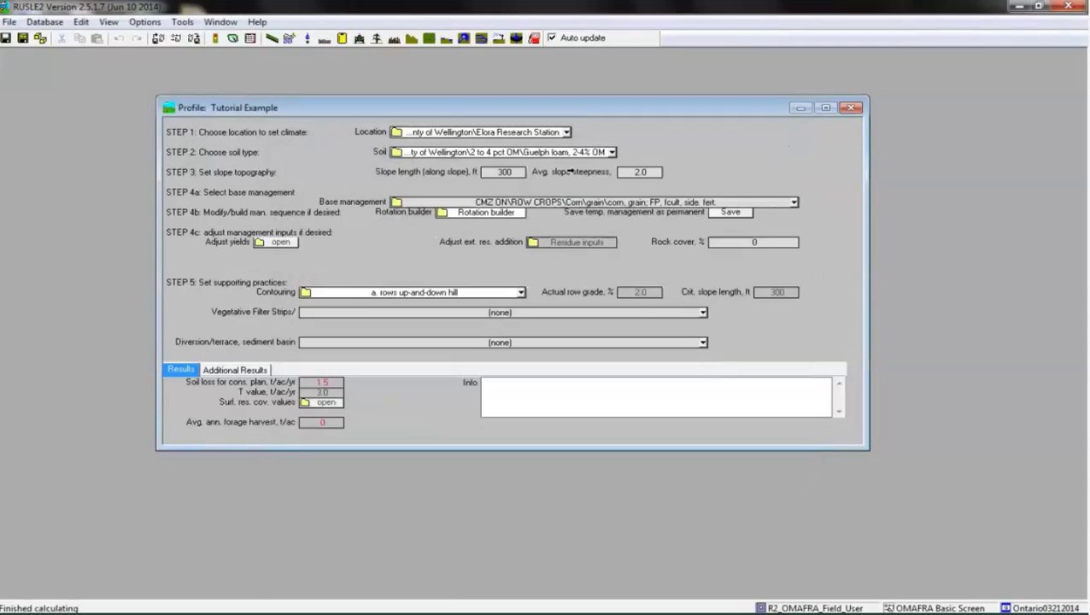
{"action": "left_click", "coordinate": [273, 41]}
{"action": "left_click", "coordinate": [313, 220]}
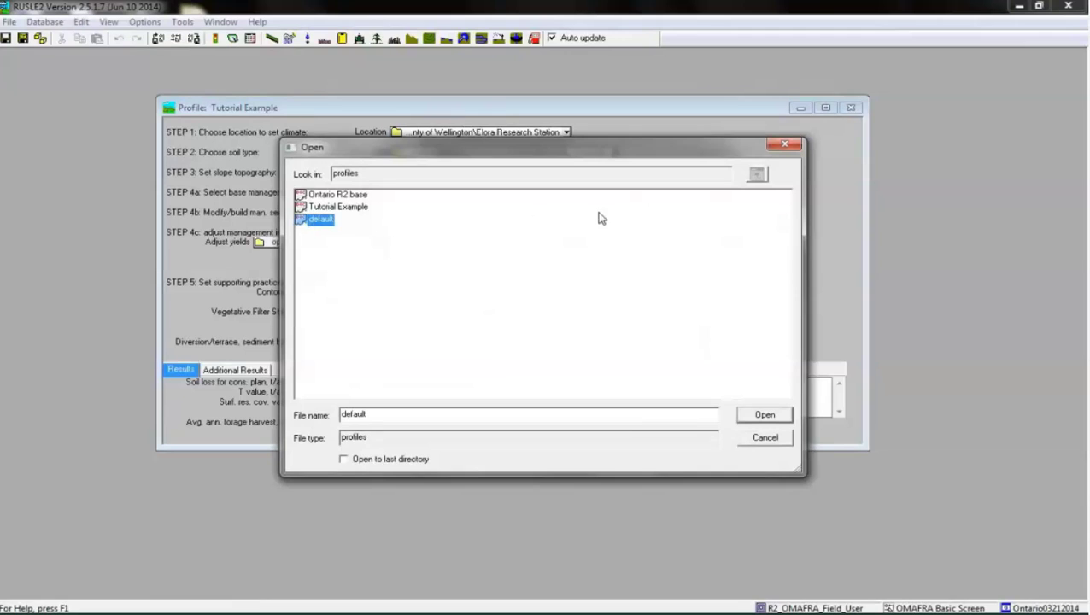
{"action": "left_click", "coordinate": [783, 144]}
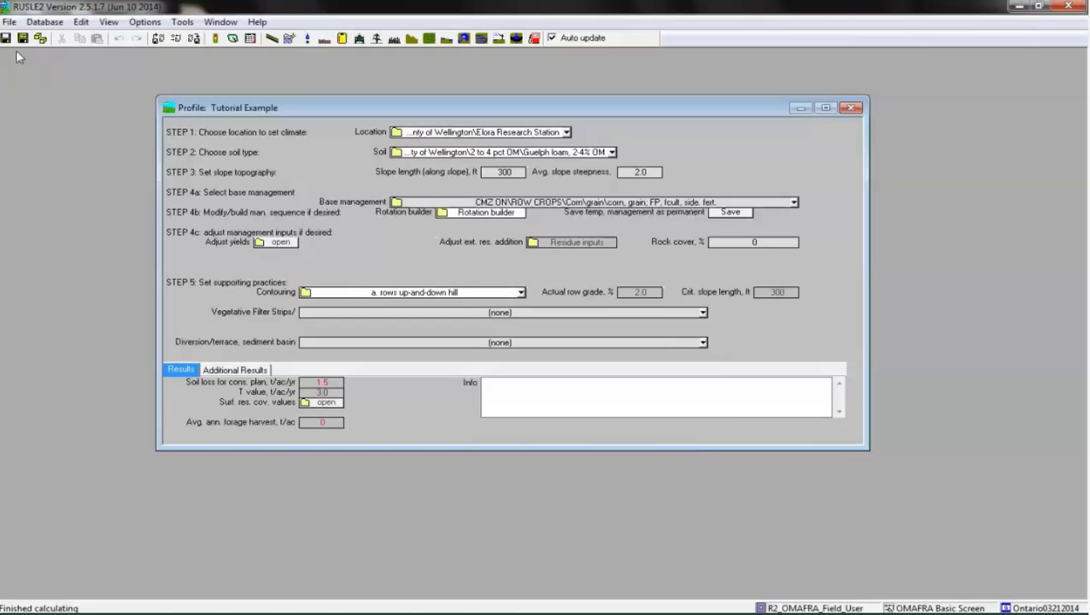
Step: View the record types that can be opened, from Limits through Worksheet, without choosing one
{"action": "left_click", "coordinate": [9, 21]}
{"action": "mouse_move", "coordinate": [12, 40]}
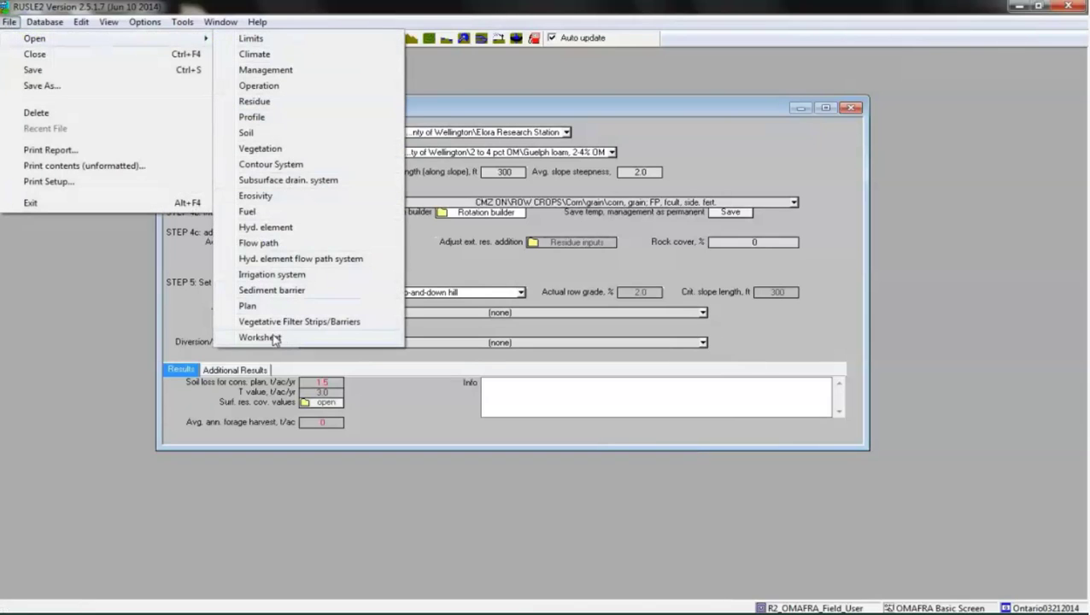
{"action": "left_click", "coordinate": [116, 298]}
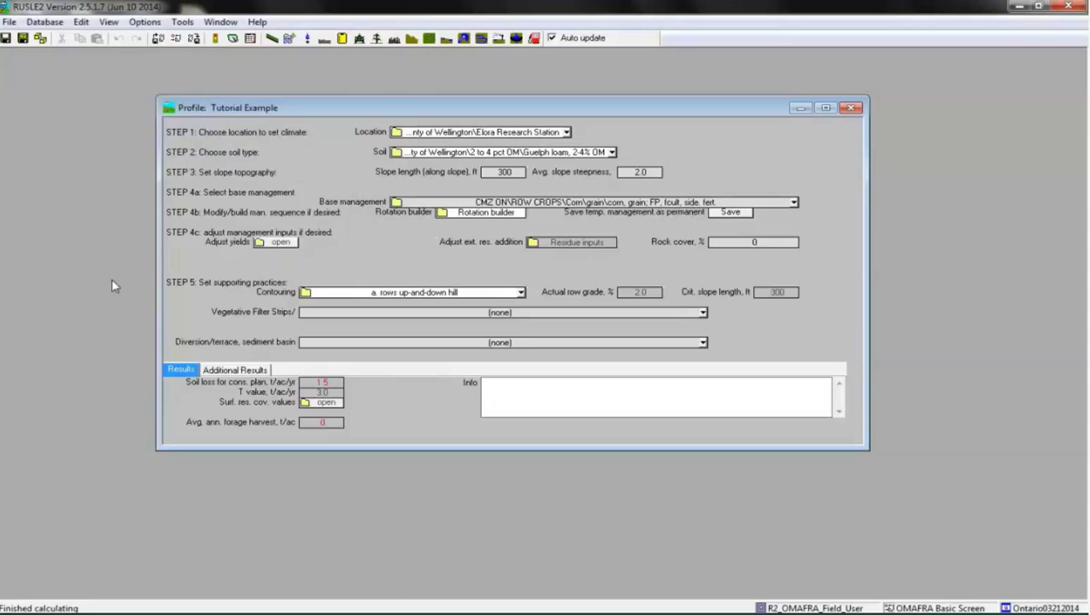
Step: Bring up the Save As dialog for the Tutorial Example profile and dismiss it without saving
{"action": "left_click", "coordinate": [10, 21]}
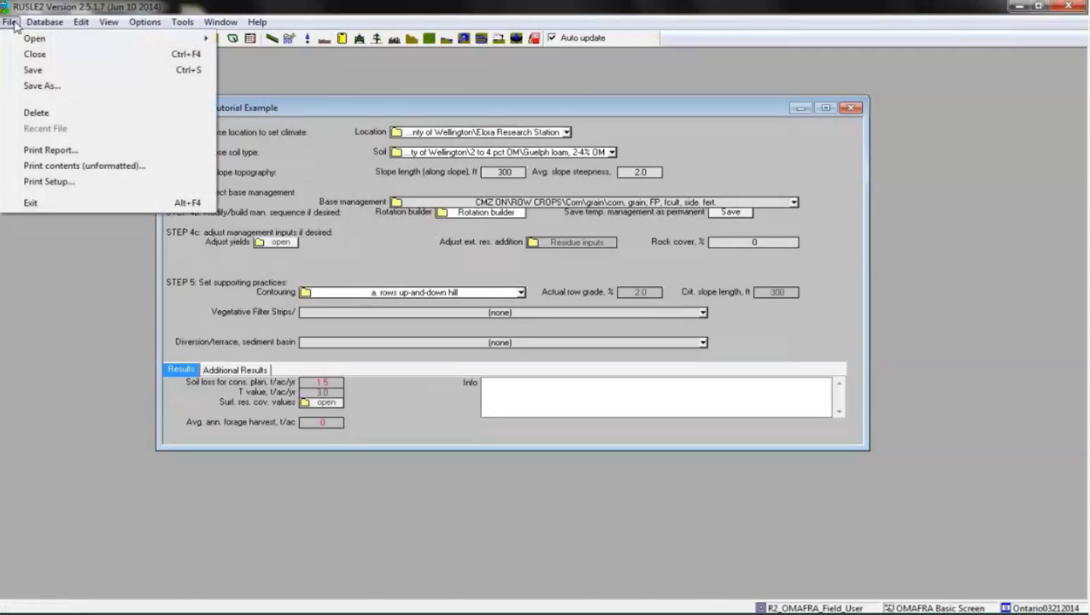
{"action": "left_click", "coordinate": [59, 85]}
{"action": "left_click_drag", "start_coordinate": [409, 415], "coordinate": [340, 415]}
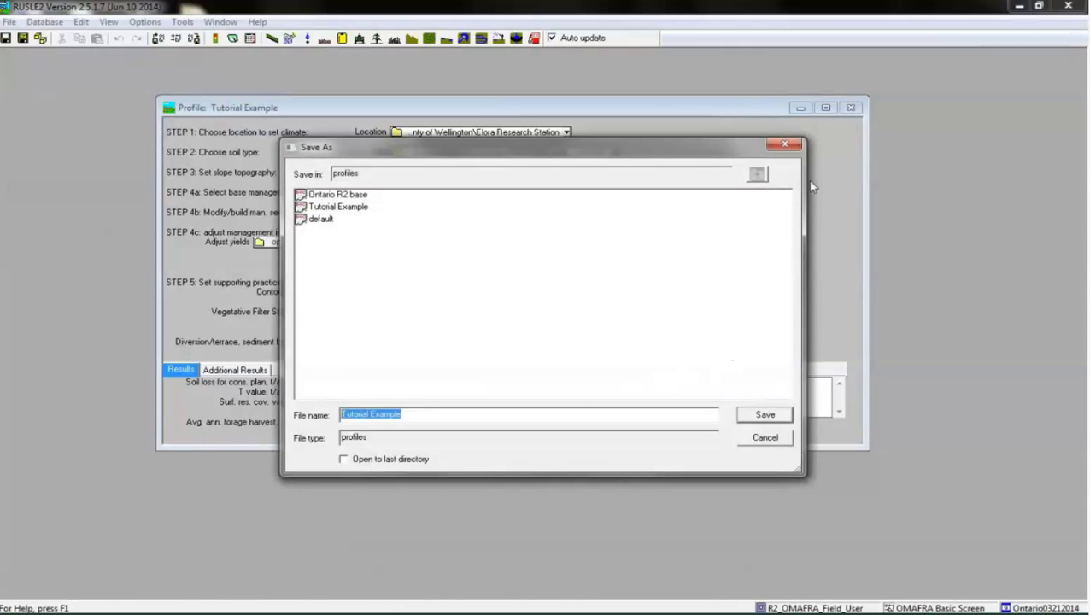
{"action": "left_click", "coordinate": [784, 143]}
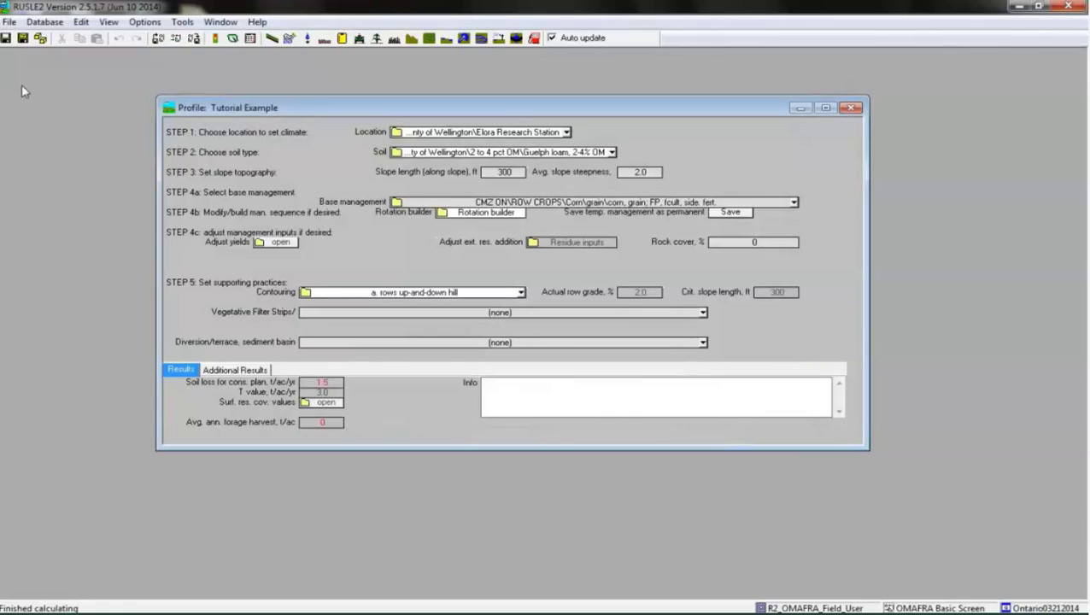
{"action": "left_click", "coordinate": [25, 41]}
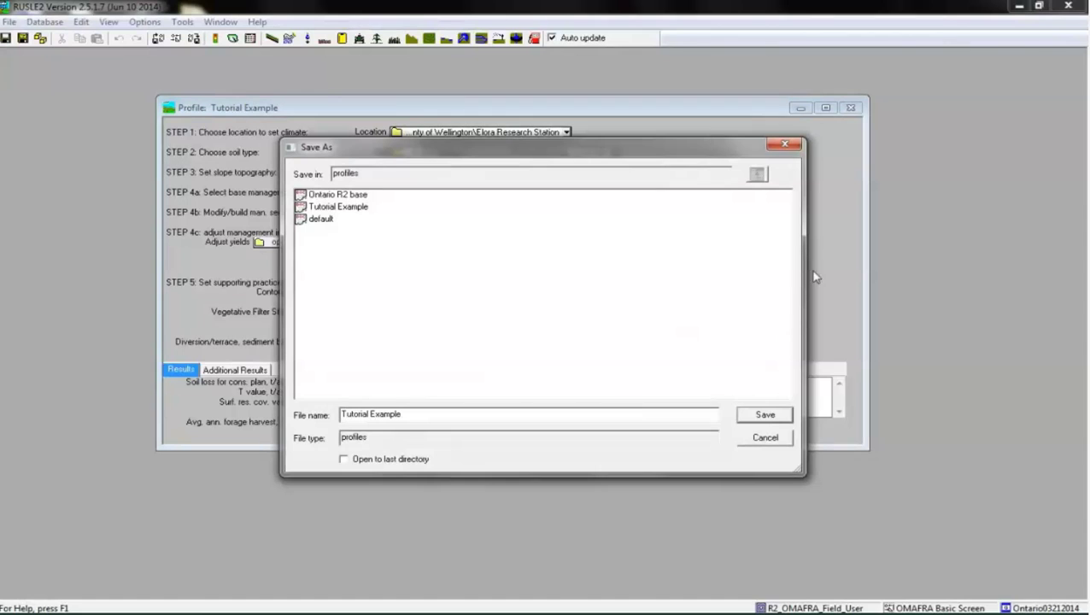
{"action": "left_click", "coordinate": [785, 144]}
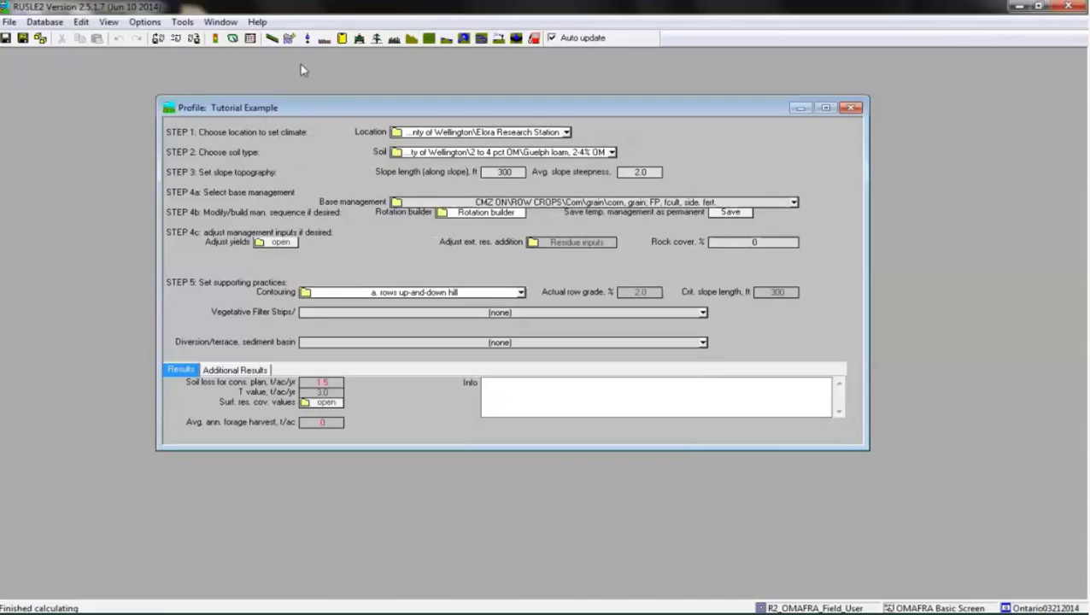
Step: View the US customary and SI customary choices for all displayed units without changing the unit system
{"action": "left_click", "coordinate": [158, 23]}
{"action": "mouse_move", "coordinate": [159, 40]}
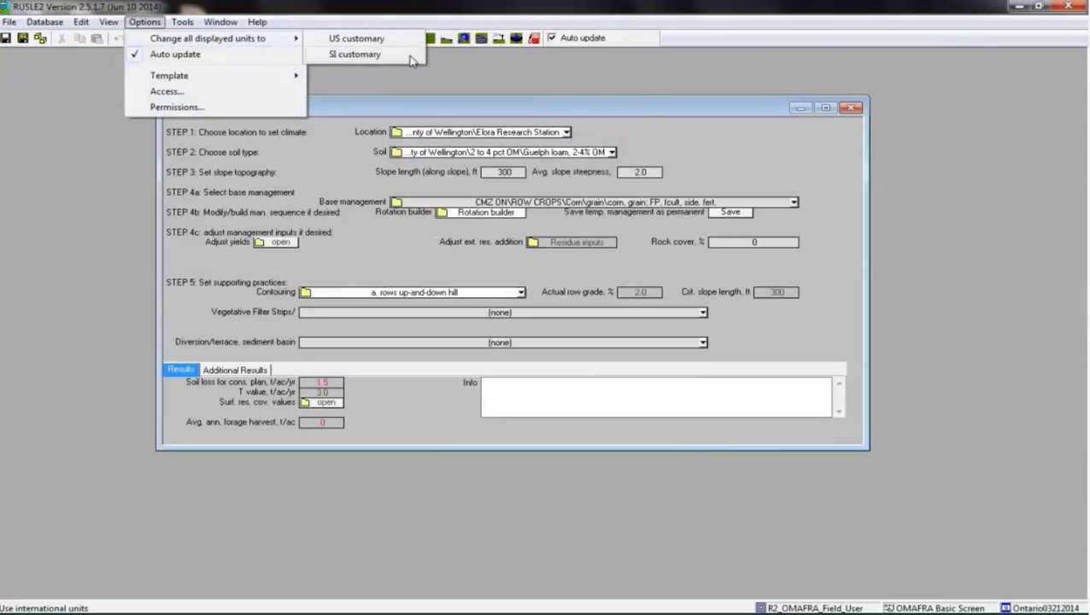
{"action": "left_click", "coordinate": [466, 69]}
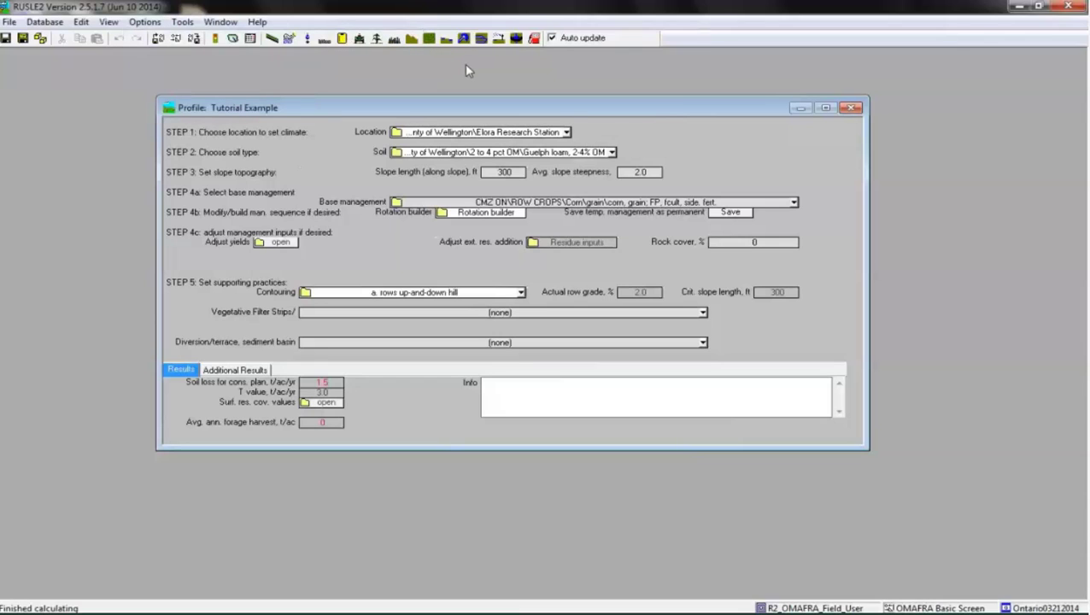
Step: Review the climate locations under County of Wellington, keeping Elora Research Station as the profile's location
{"action": "left_click", "coordinate": [566, 133]}
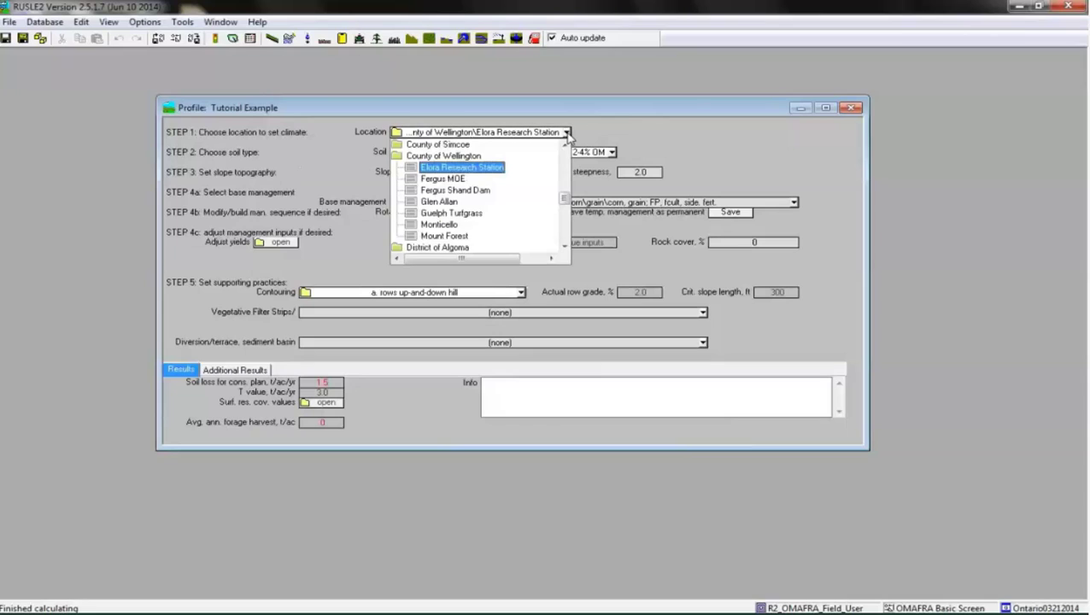
{"action": "left_click", "coordinate": [504, 170]}
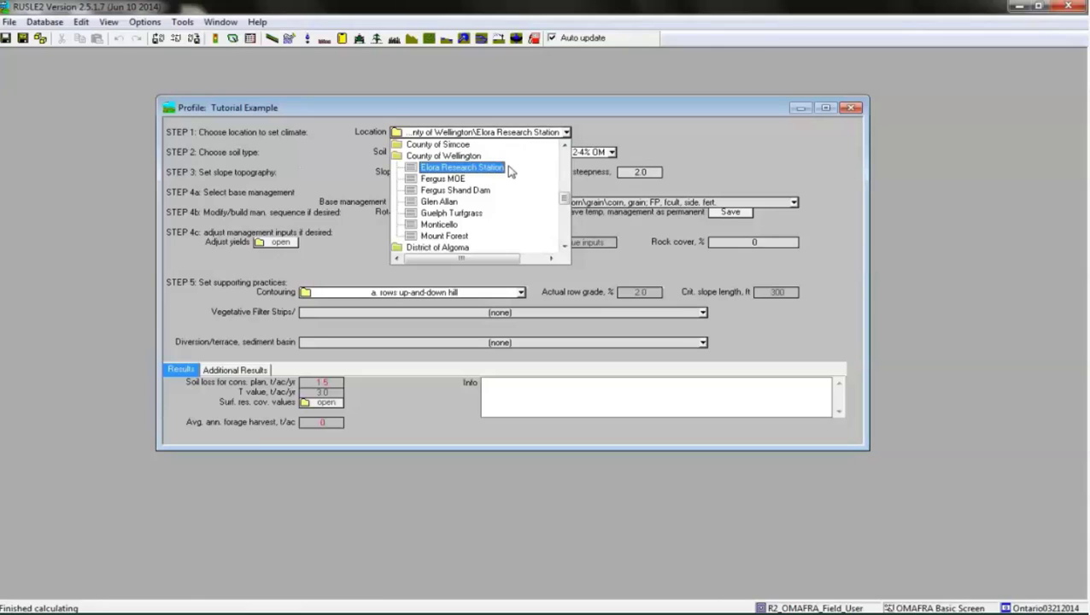
{"action": "left_click", "coordinate": [584, 136]}
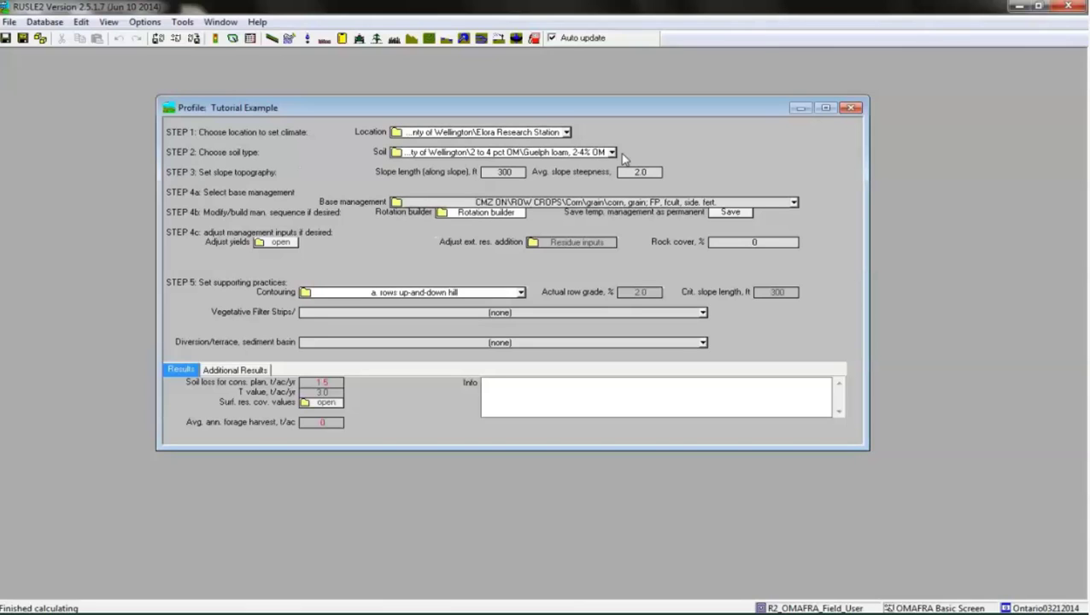
Step: Examine the soils listed under County of Wellington in the 2 to 4 pct OM group, as far as Guelph loam
{"action": "left_click", "coordinate": [611, 152]}
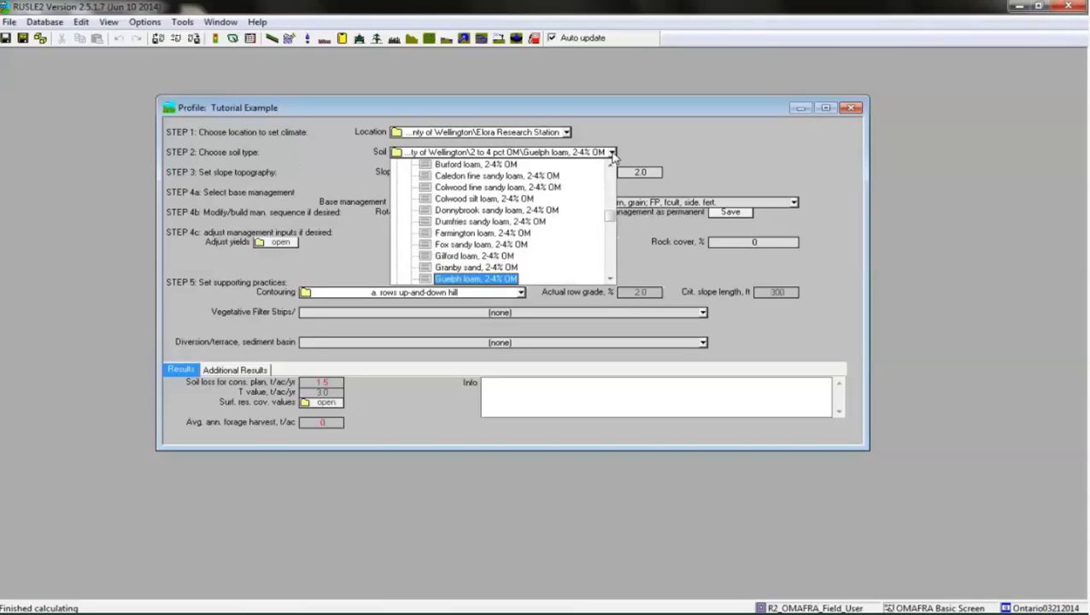
{"action": "scroll", "coordinate": [523, 199], "scroll_direction": "up", "scroll_amount": 3}
{"action": "scroll", "coordinate": [523, 199], "scroll_direction": "up", "scroll_amount": 1}
{"action": "left_click", "coordinate": [471, 222]}
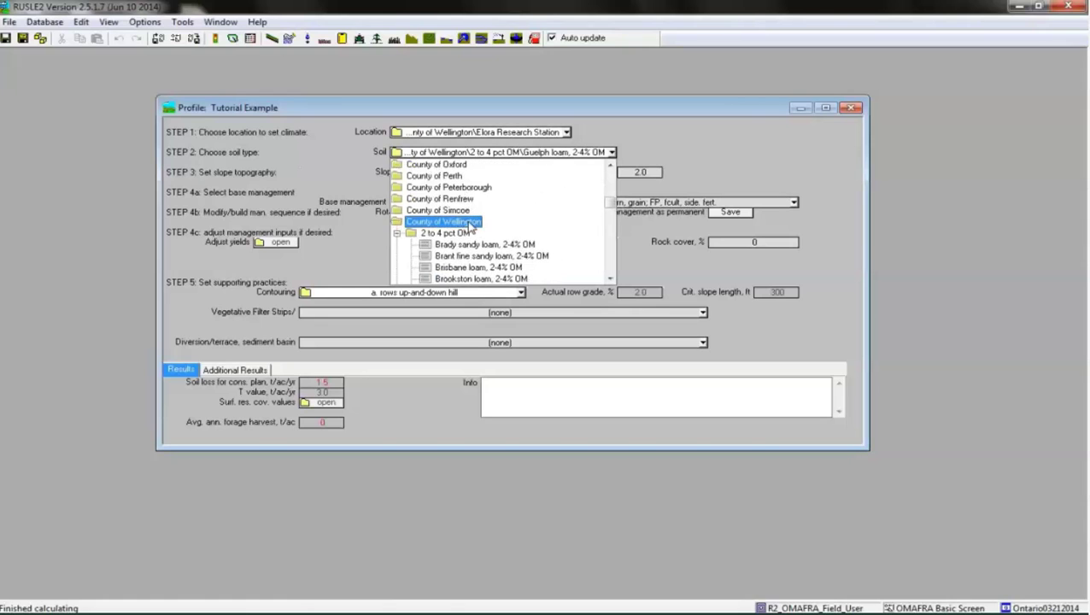
{"action": "scroll", "coordinate": [535, 224], "scroll_direction": "down", "scroll_amount": 1}
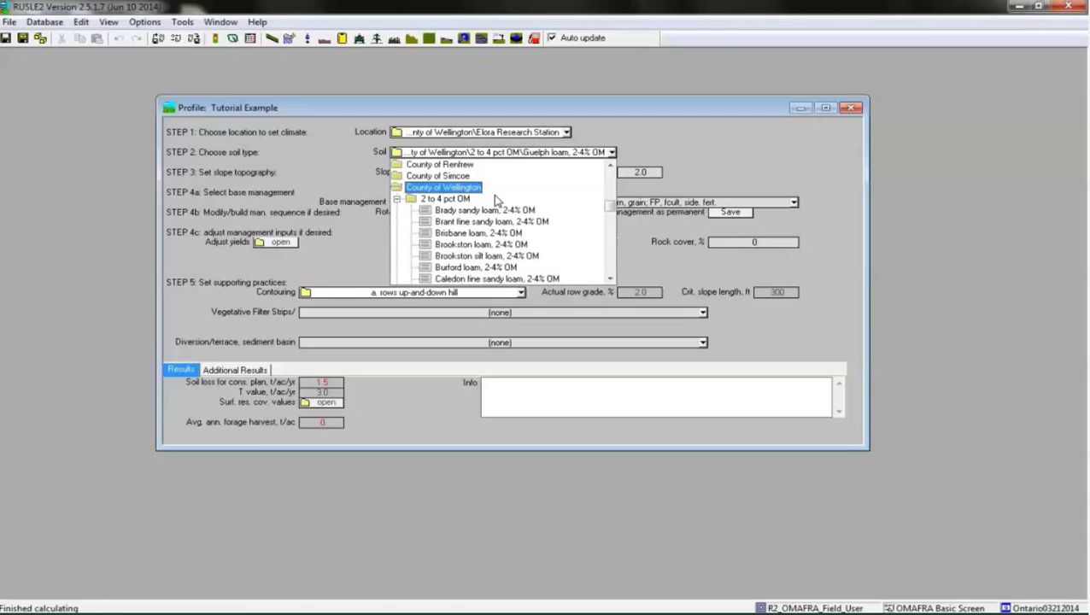
{"action": "left_click", "coordinate": [466, 200]}
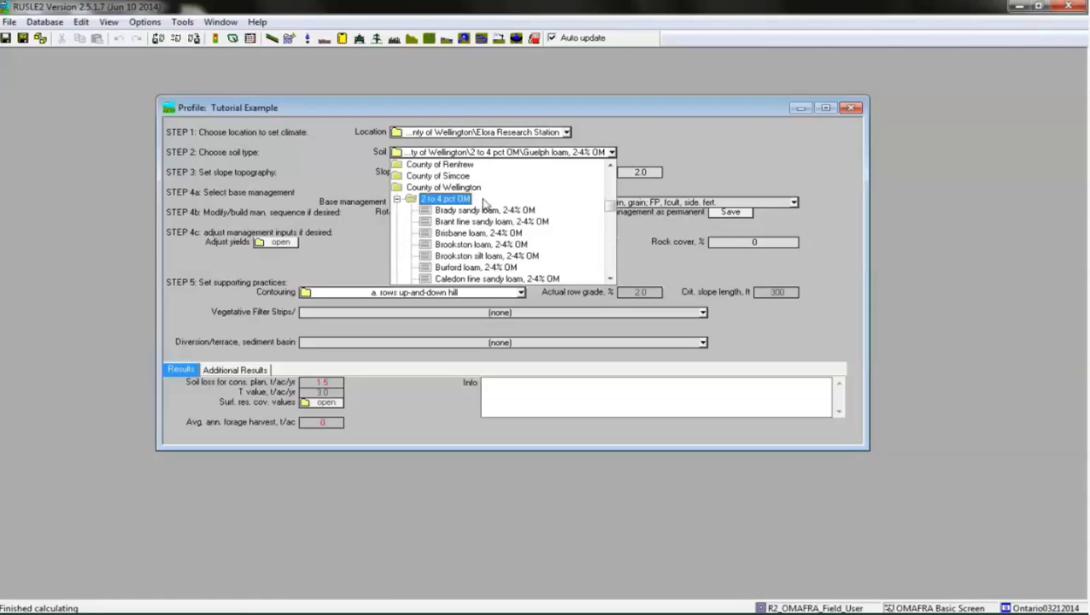
{"action": "scroll", "coordinate": [551, 203], "scroll_direction": "down", "scroll_amount": 3}
{"action": "scroll", "coordinate": [551, 203], "scroll_direction": "down", "scroll_amount": 1}
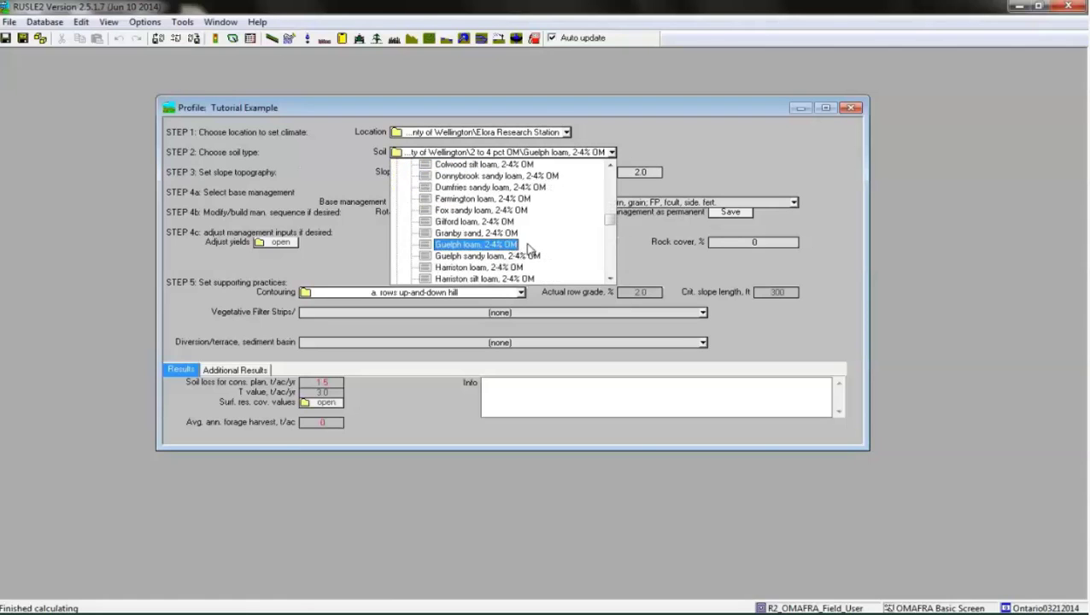
Step: Expand the Generic Soils category in the soil list, and close the list without choosing another soil
{"action": "scroll", "coordinate": [528, 246], "scroll_direction": "down", "scroll_amount": 12}
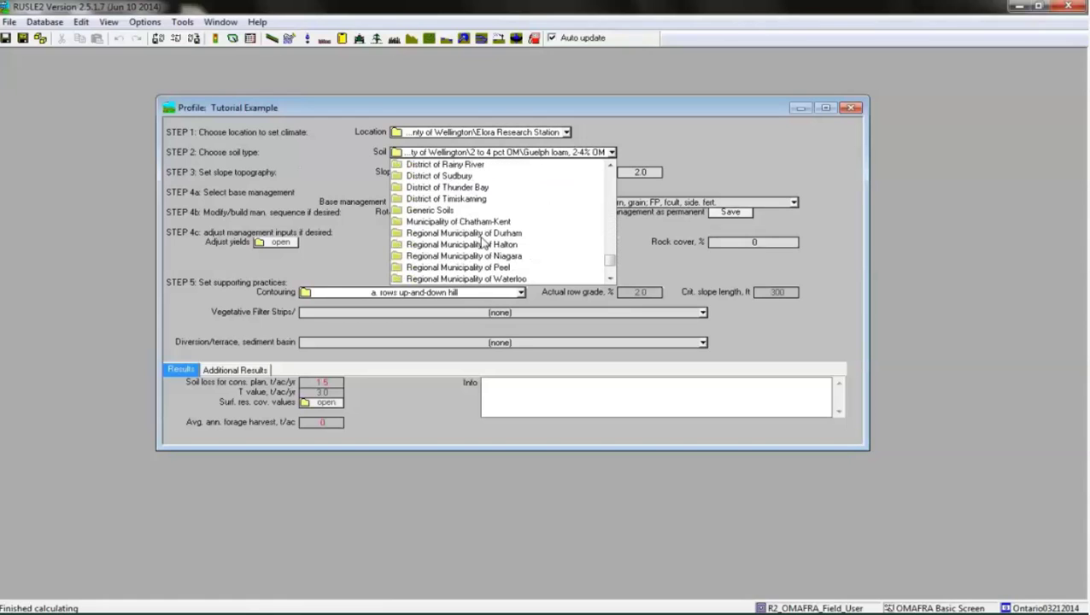
{"action": "left_click", "coordinate": [442, 211]}
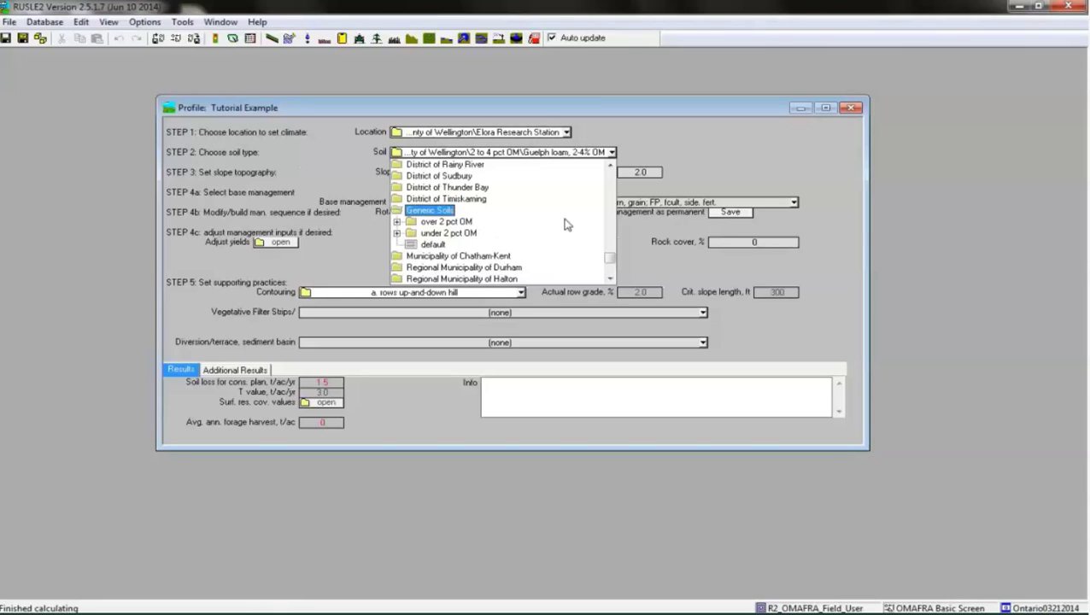
{"action": "left_click", "coordinate": [658, 140]}
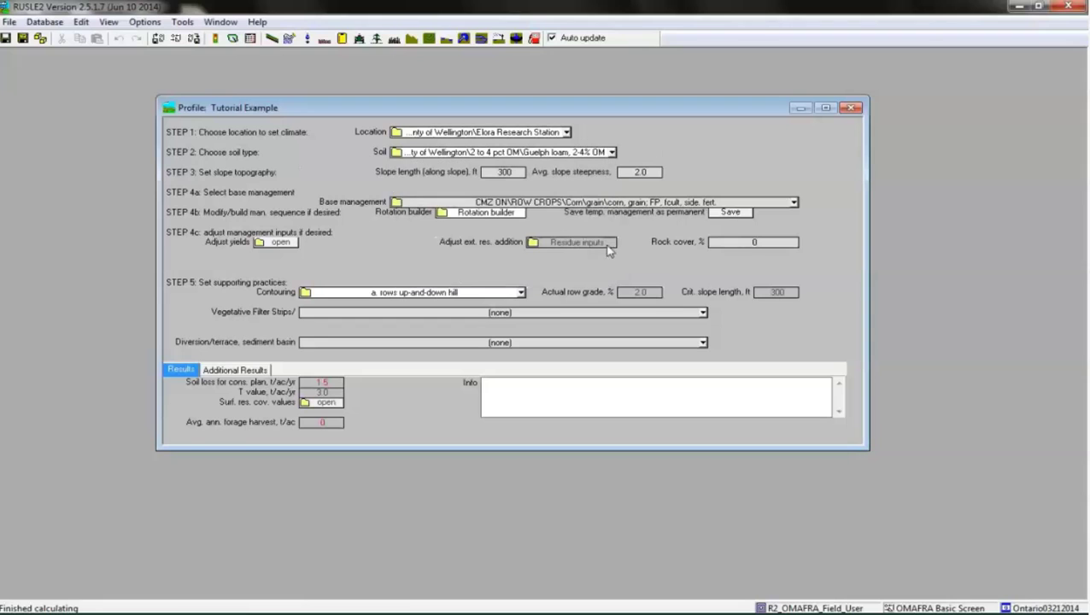
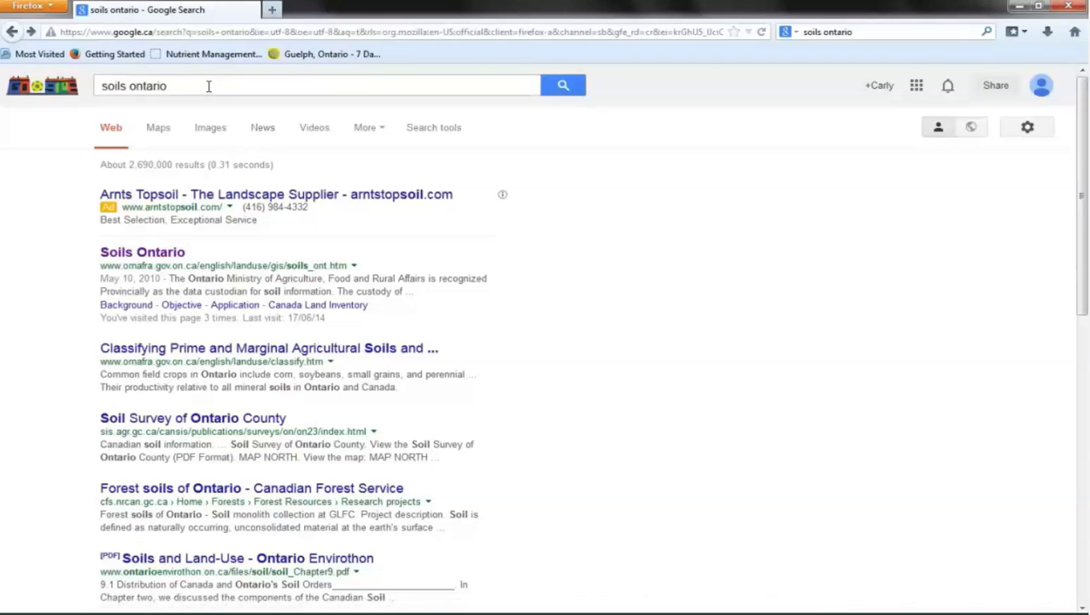
Step: In Firefox, open the Soils Ontario page from the "soils ontario" search results and browse its Soil Survey Maps and Reports
{"action": "left_click", "coordinate": [208, 87]}
{"action": "left_click_drag", "start_coordinate": [162, 85], "coordinate": [97, 86]}
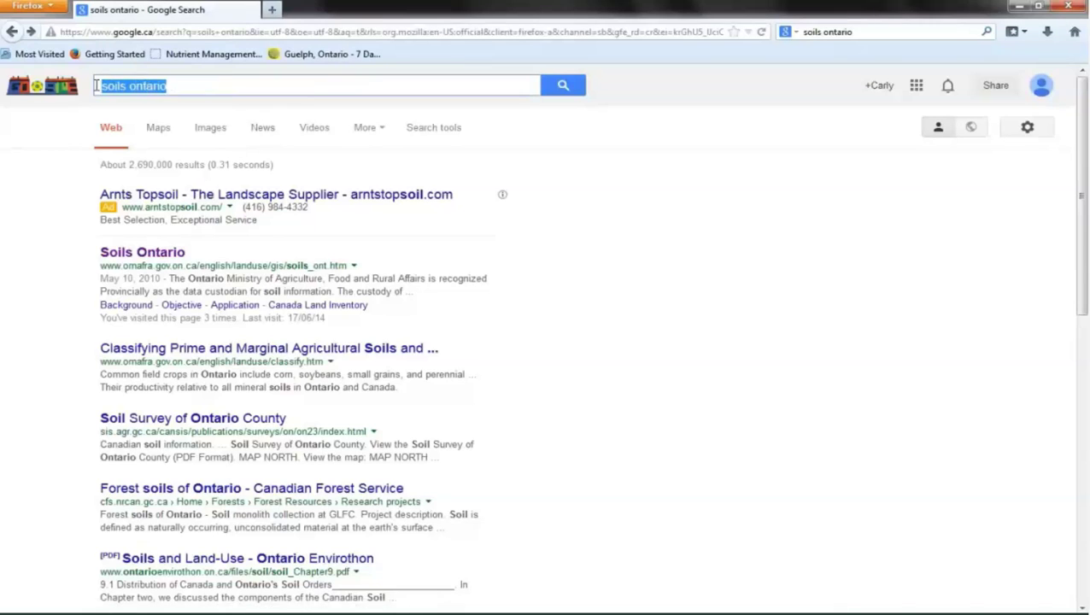
{"action": "left_click", "coordinate": [485, 252]}
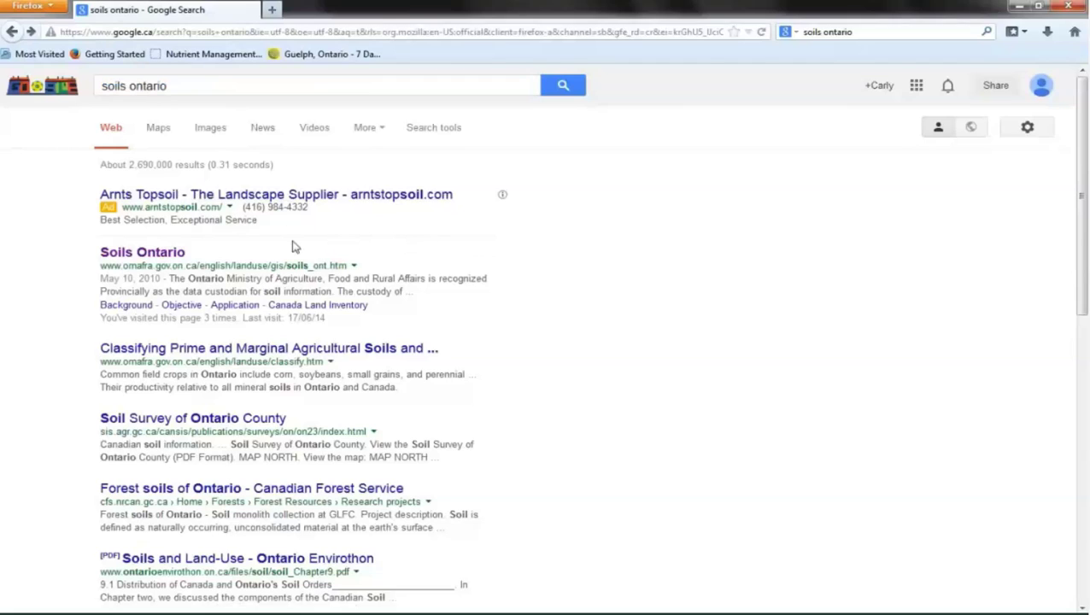
{"action": "left_click", "coordinate": [174, 257]}
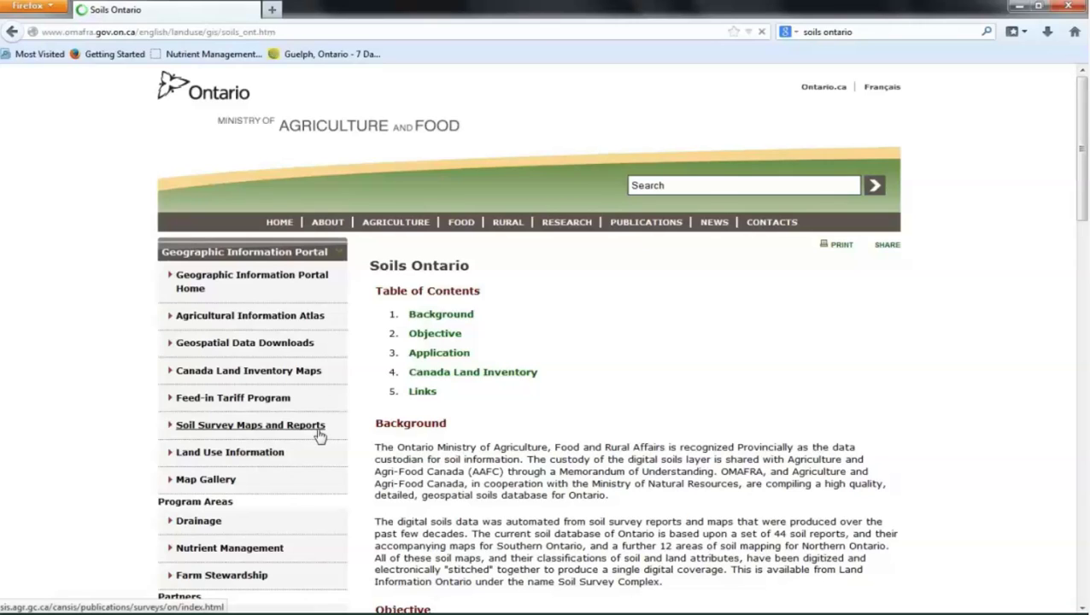
{"action": "left_click", "coordinate": [312, 433]}
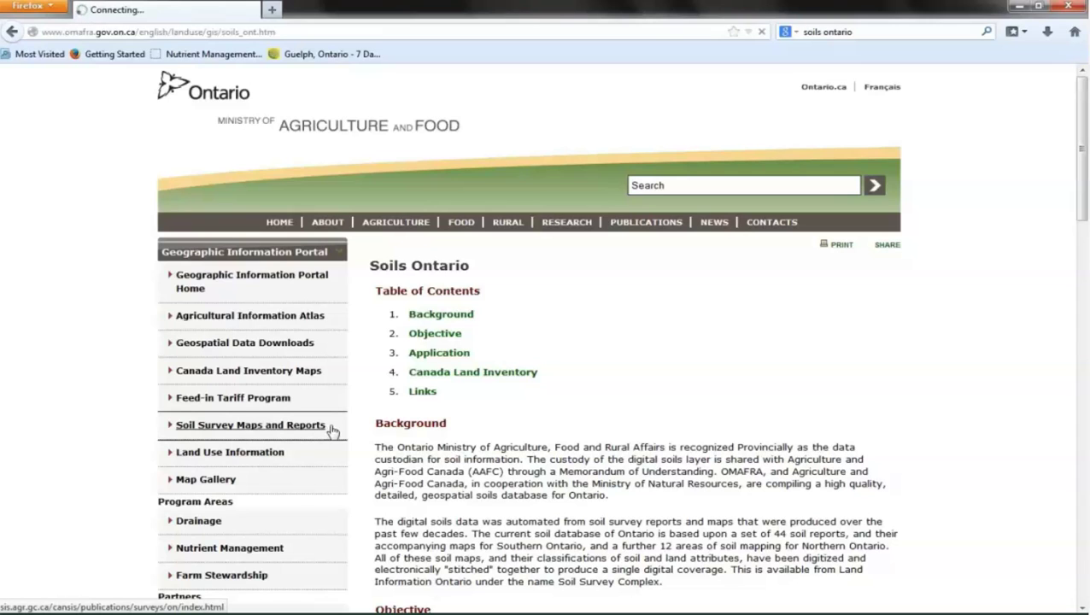
{"action": "scroll", "coordinate": [359, 427], "scroll_direction": "down", "scroll_amount": 7}
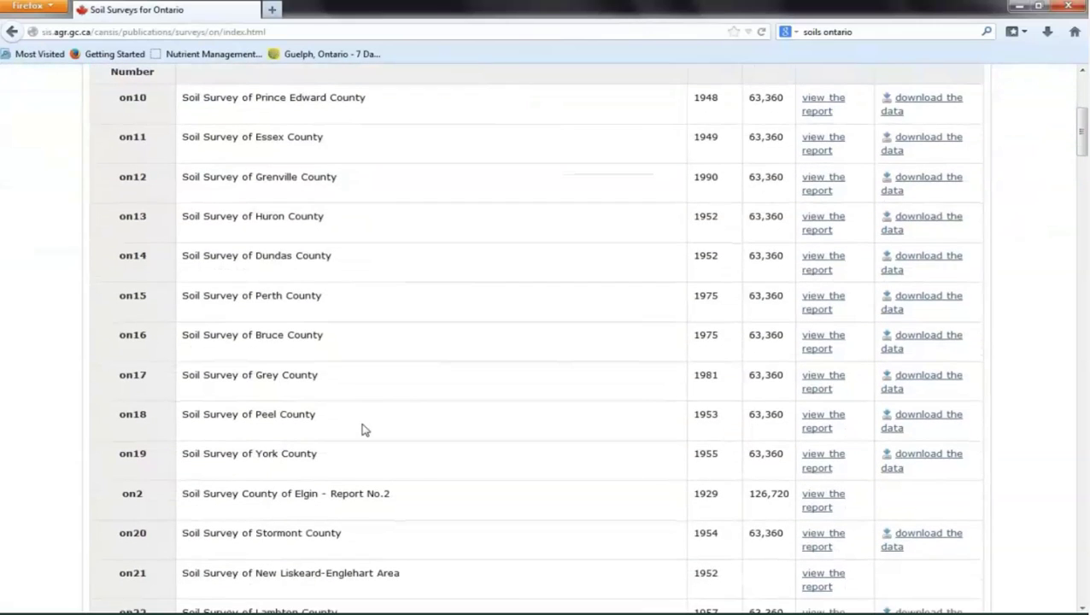
Step: Switch back to RUSLE2 and select the slope length and average slope steepness fields in turn without changing them
{"action": "key", "text": "alt+Tab"}
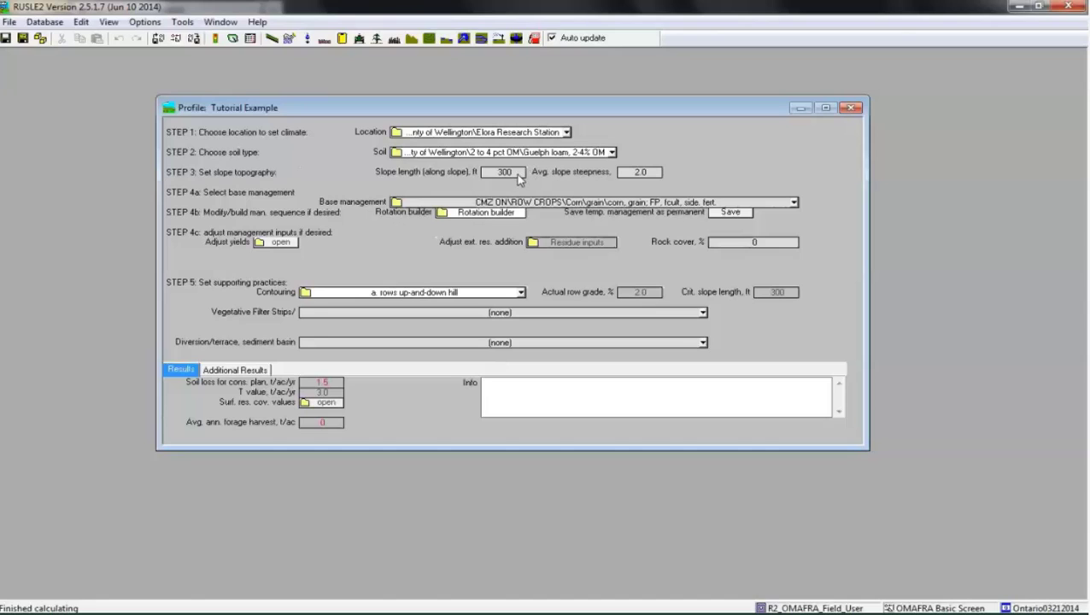
{"action": "left_click", "coordinate": [518, 174]}
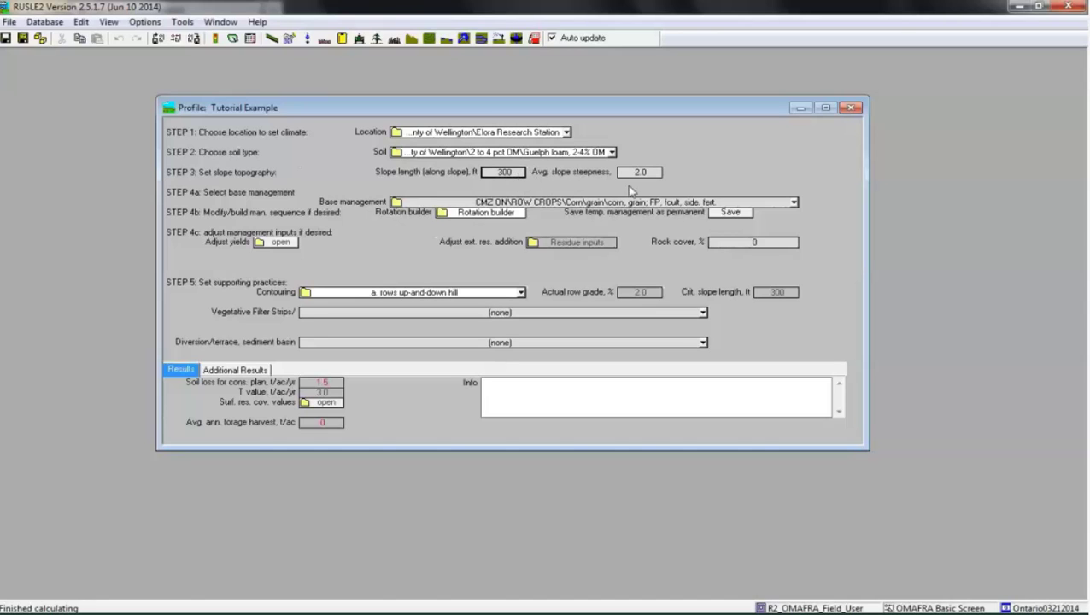
{"action": "left_click", "coordinate": [658, 177]}
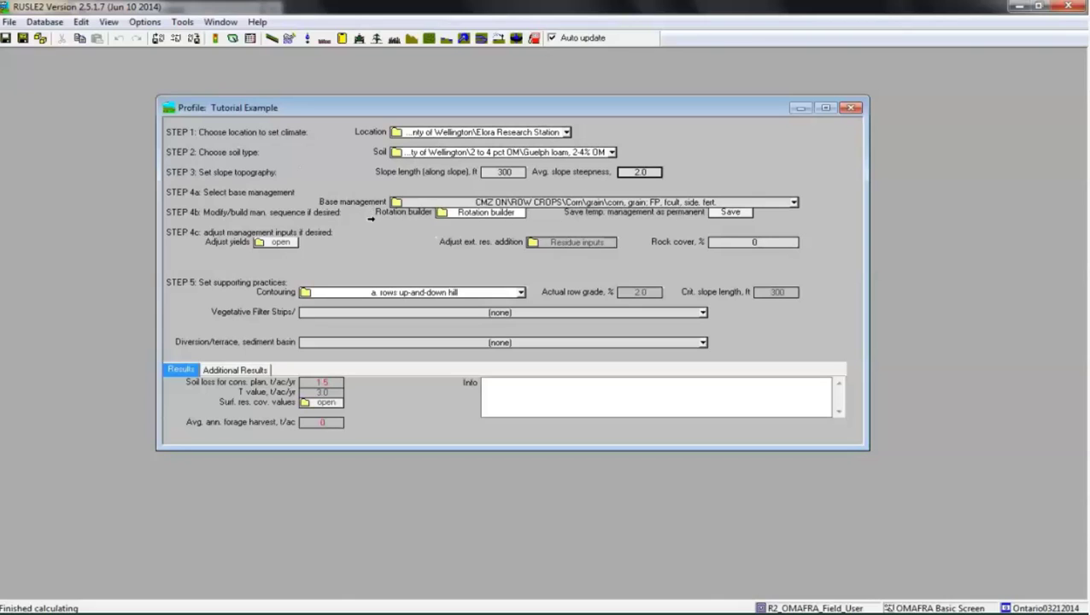
Step: Examine the corn grain managements under CMZ ON, ROW CROPS in the base management list, and close it without choosing another management
{"action": "left_click", "coordinate": [795, 202]}
{"action": "scroll", "coordinate": [540, 278], "scroll_direction": "up", "scroll_amount": 3}
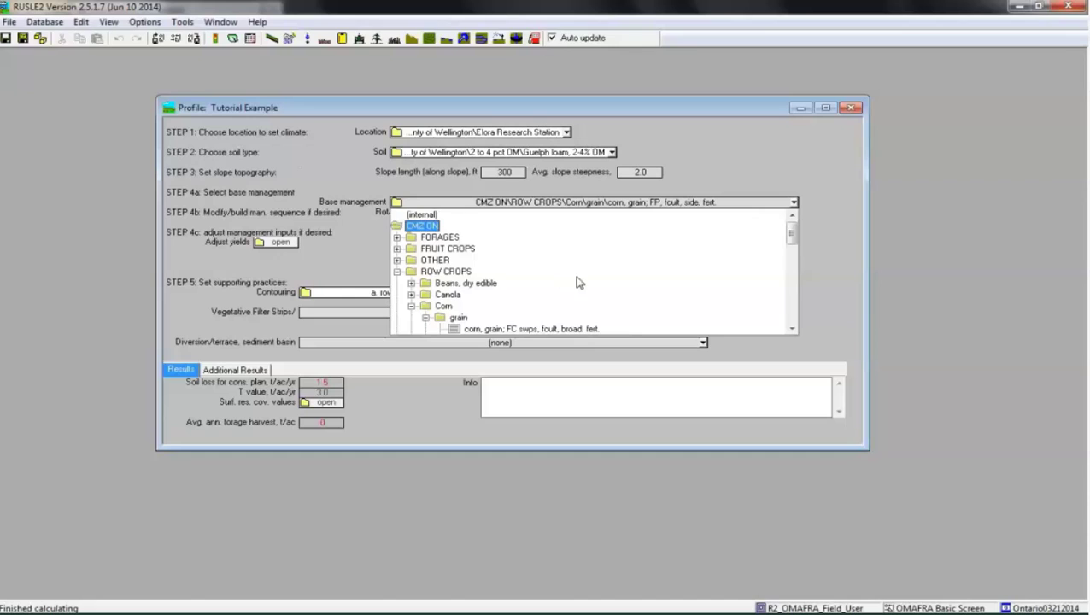
{"action": "scroll", "coordinate": [579, 282], "scroll_direction": "down", "scroll_amount": 1}
{"action": "scroll", "coordinate": [512, 290], "scroll_direction": "down", "scroll_amount": 7}
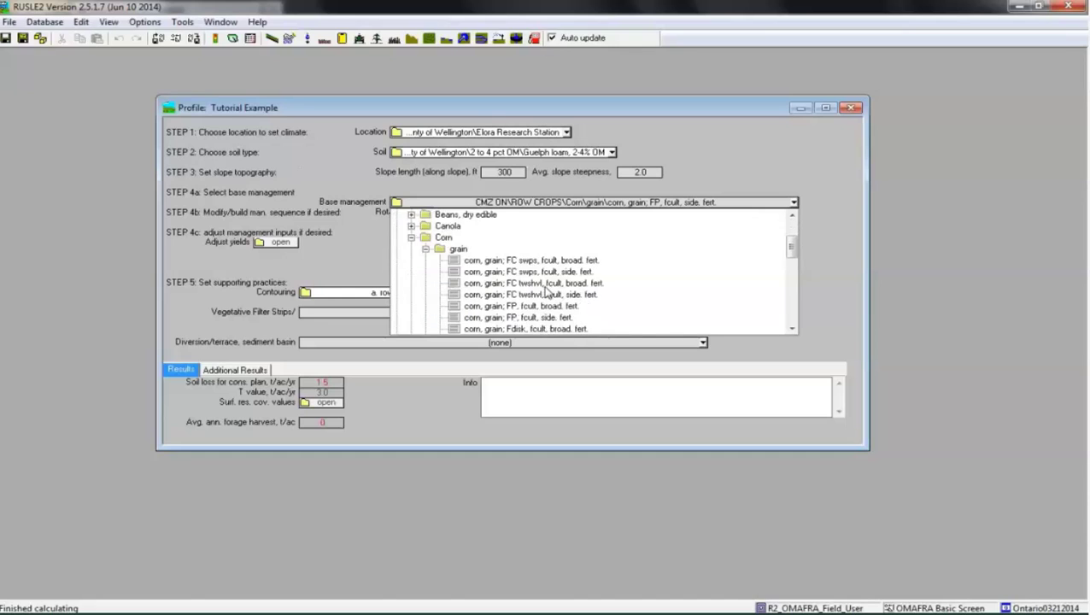
{"action": "scroll", "coordinate": [547, 297], "scroll_direction": "up", "scroll_amount": 8}
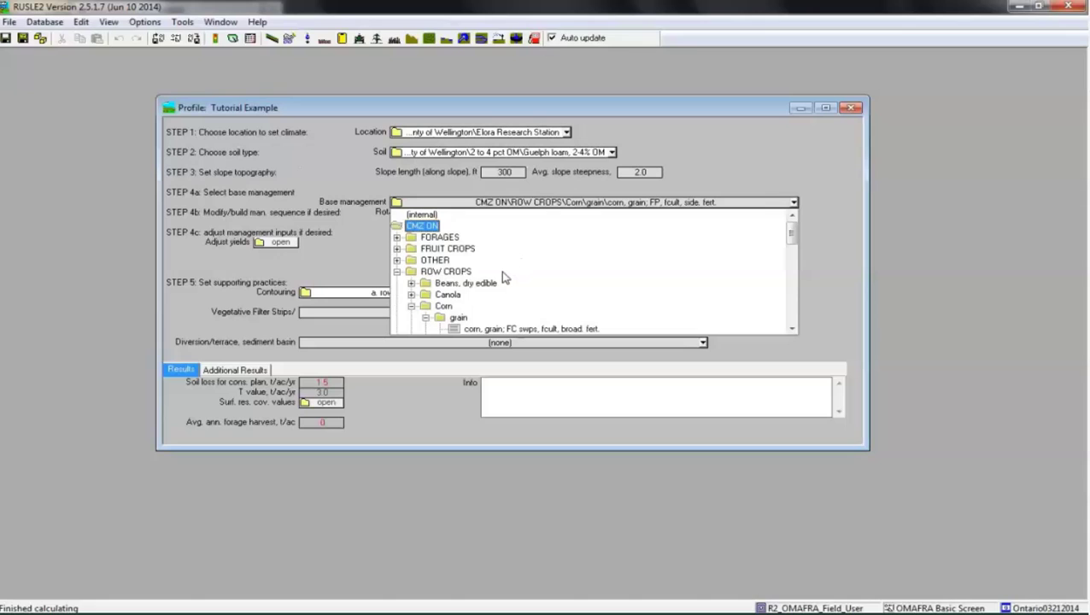
{"action": "left_click", "coordinate": [458, 271]}
{"action": "scroll", "coordinate": [527, 291], "scroll_direction": "down", "scroll_amount": 1}
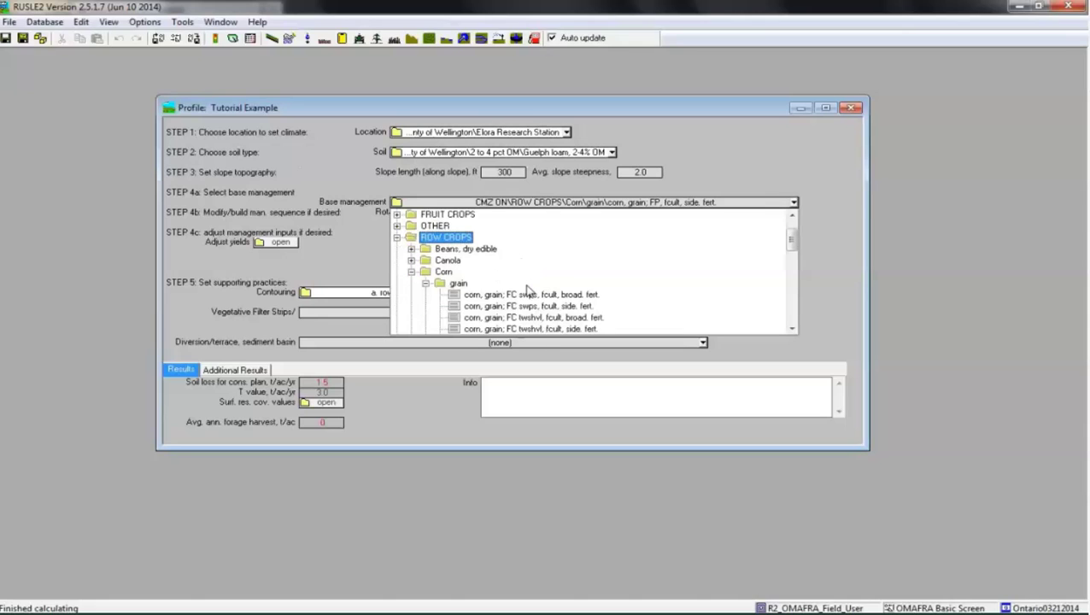
{"action": "left_click", "coordinate": [447, 273]}
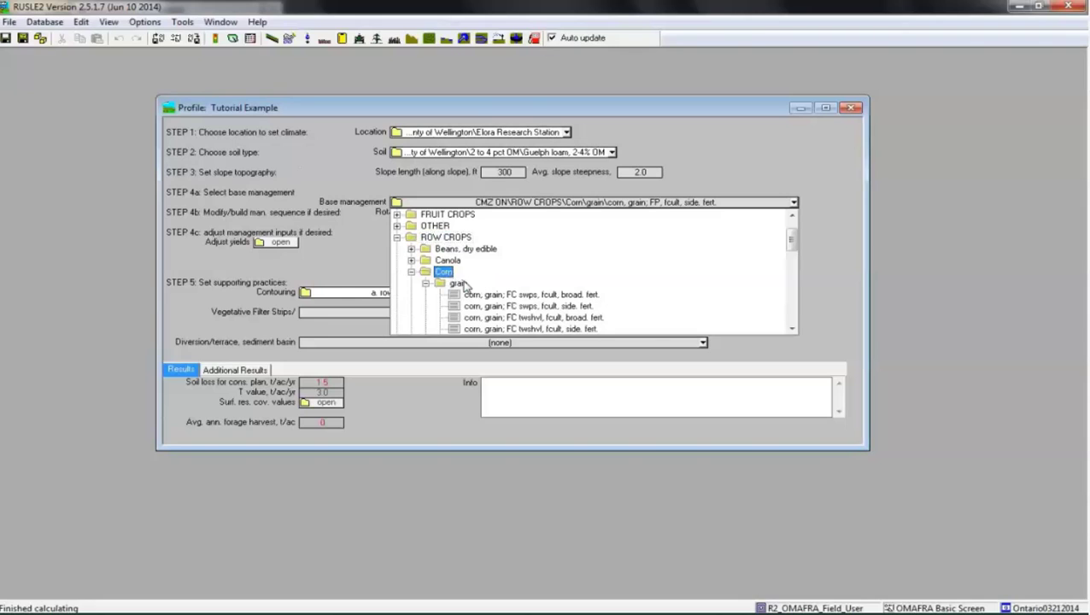
{"action": "left_click", "coordinate": [461, 283]}
{"action": "scroll", "coordinate": [535, 286], "scroll_direction": "down", "scroll_amount": 2}
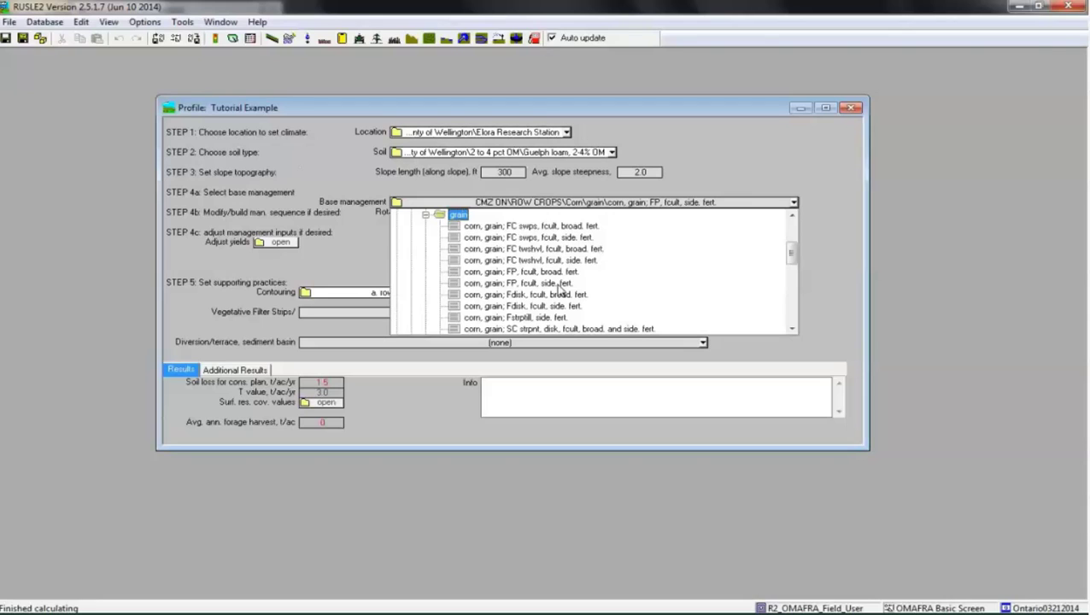
{"action": "left_click", "coordinate": [810, 212]}
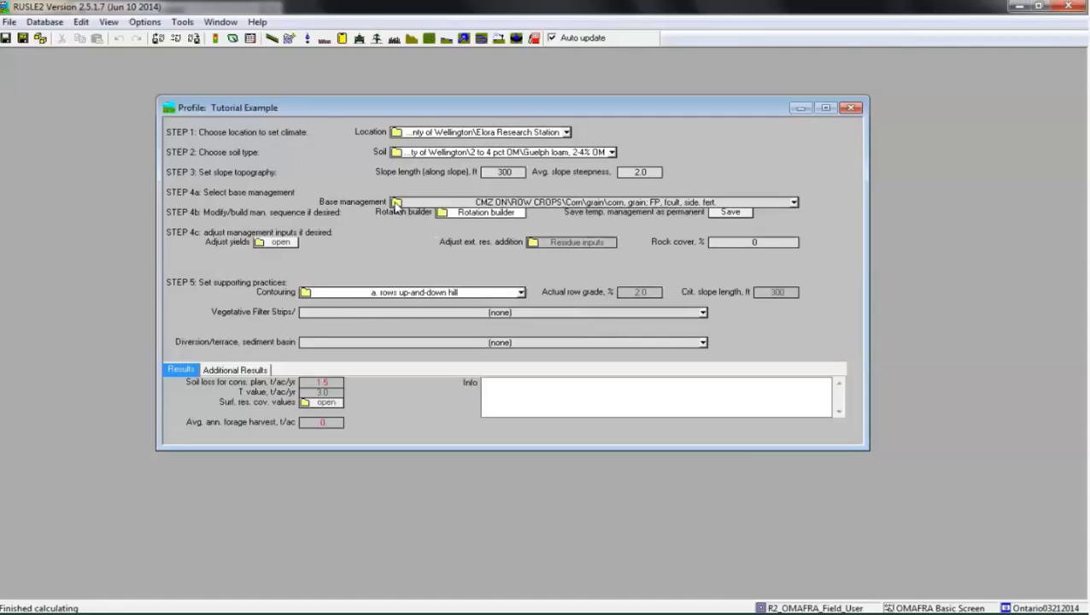
Step: Open the selected corn grain base management, start saving it under a new name, and go to the My Managements folder
{"action": "left_click", "coordinate": [396, 203]}
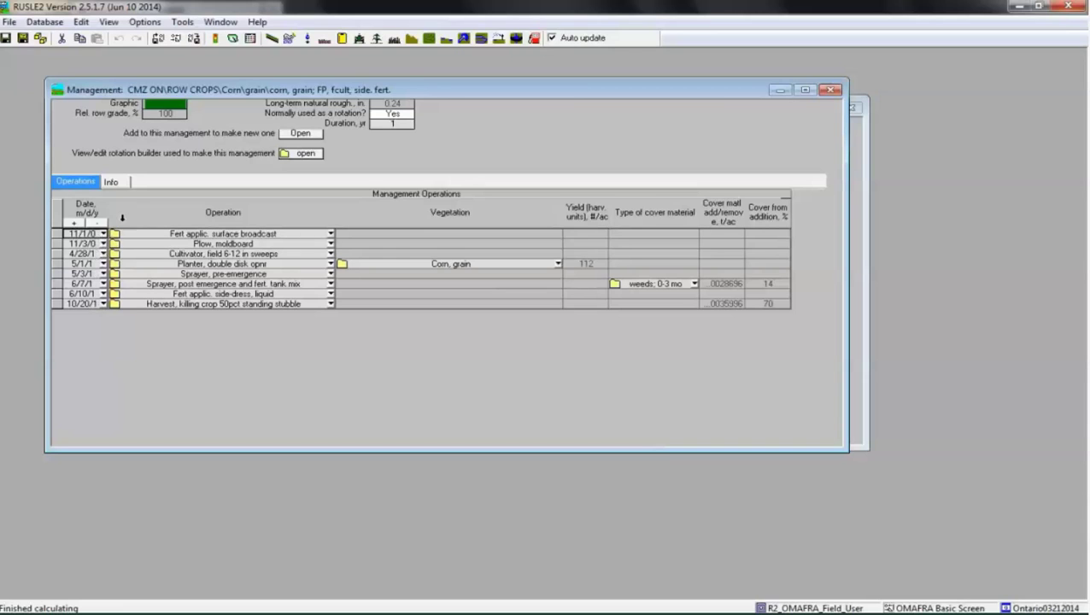
{"action": "left_click", "coordinate": [10, 22]}
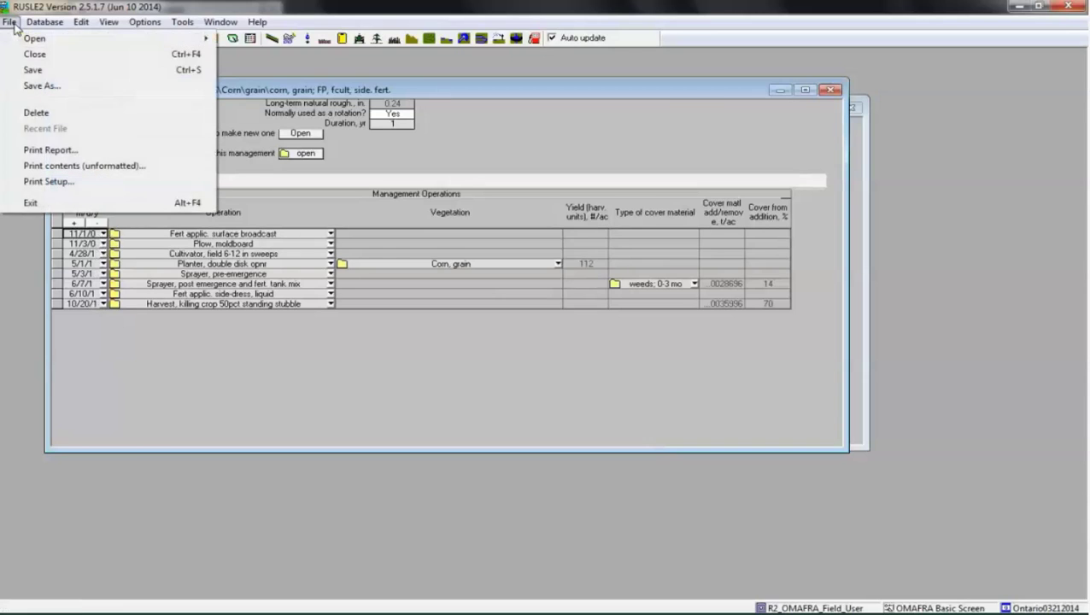
{"action": "left_click", "coordinate": [40, 86]}
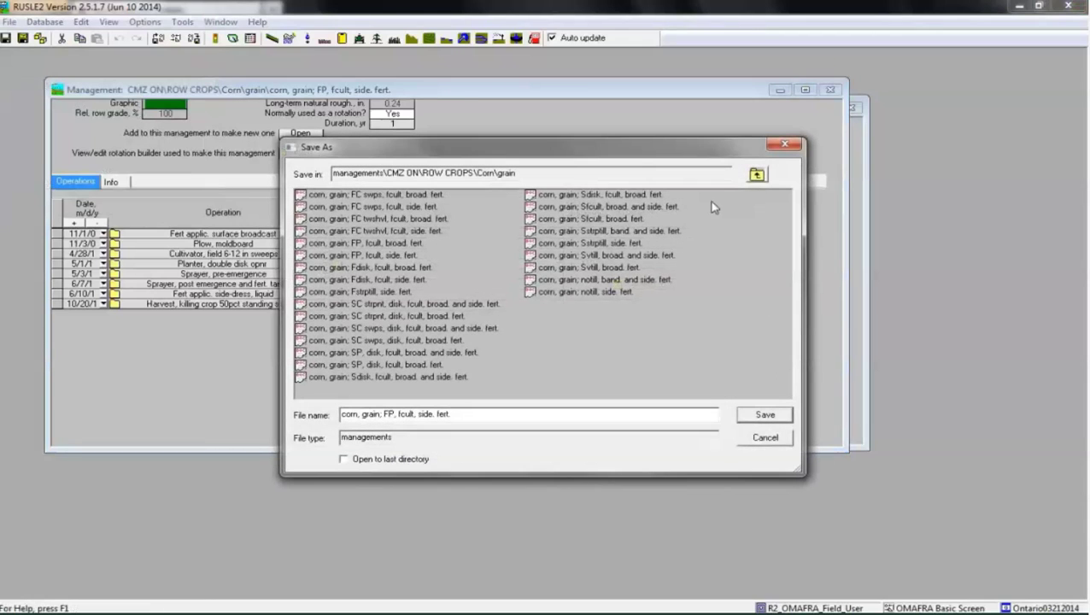
{"action": "left_click", "coordinate": [756, 174]}
{"action": "left_click", "coordinate": [756, 174]}
{"action": "left_click", "coordinate": [756, 174]}
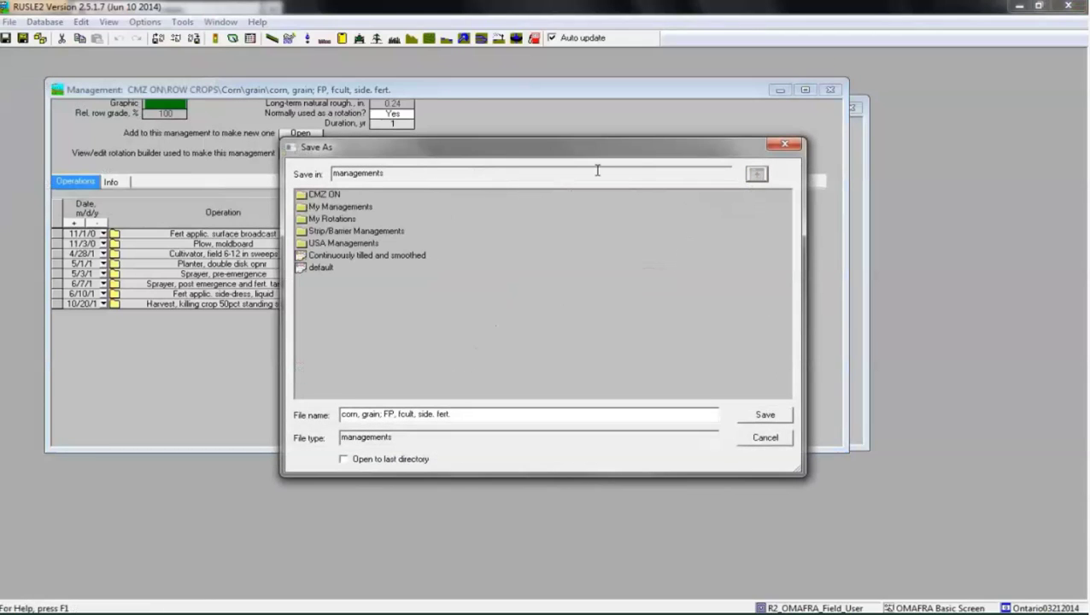
{"action": "left_click", "coordinate": [346, 209]}
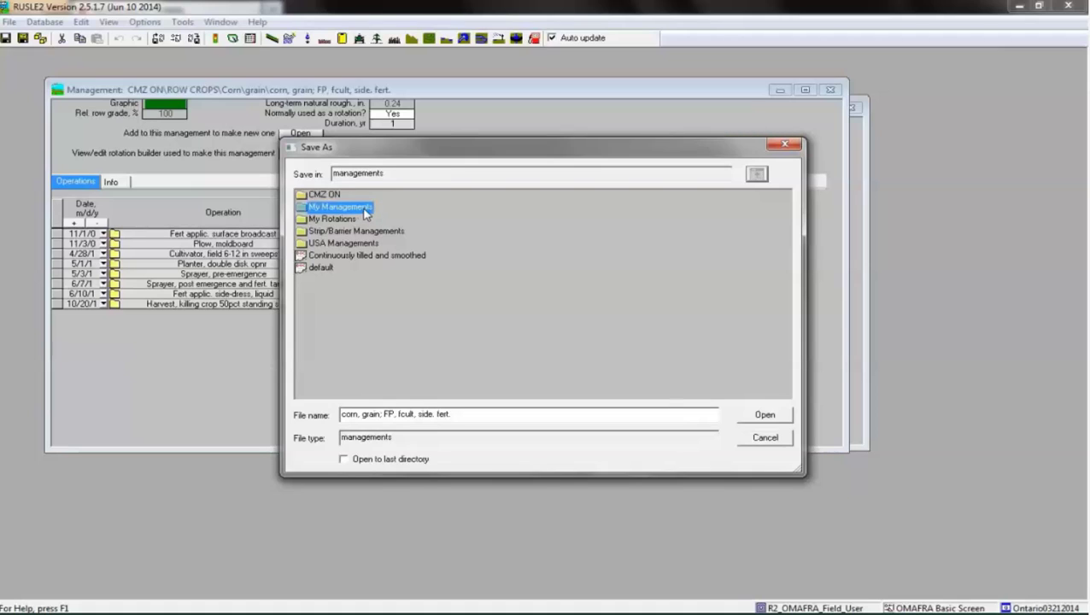
{"action": "double_click", "coordinate": [365, 214]}
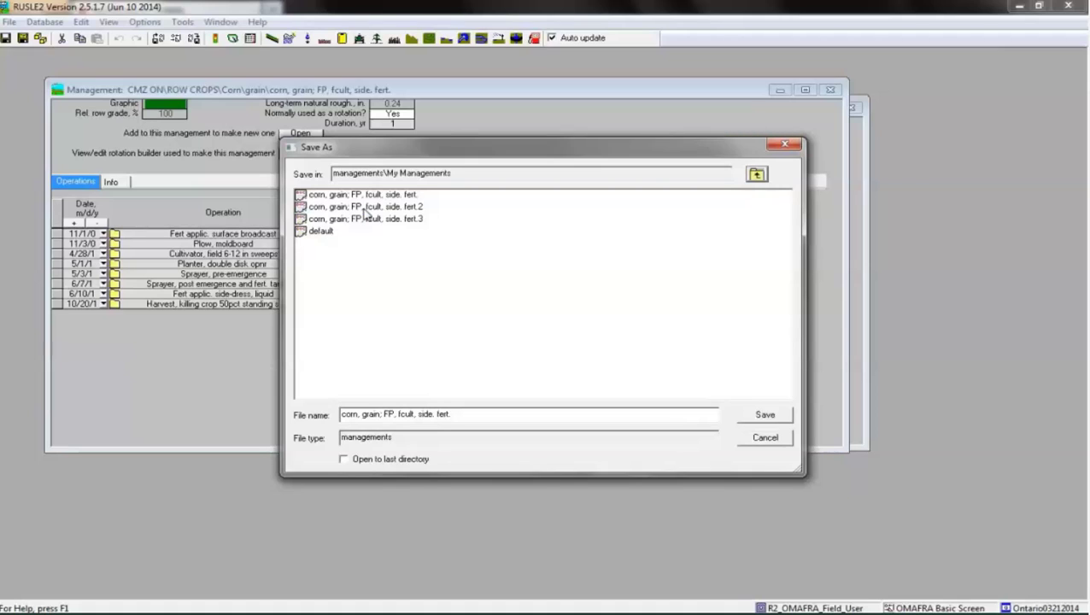
Step: Save the management as "corn, grain; FP, fcult, side. fert.4", replacing only the reference it was drilled into from, and close its window
{"action": "left_click", "coordinate": [463, 415]}
{"action": "type", "text": "4"}
{"action": "left_click", "coordinate": [764, 415]}
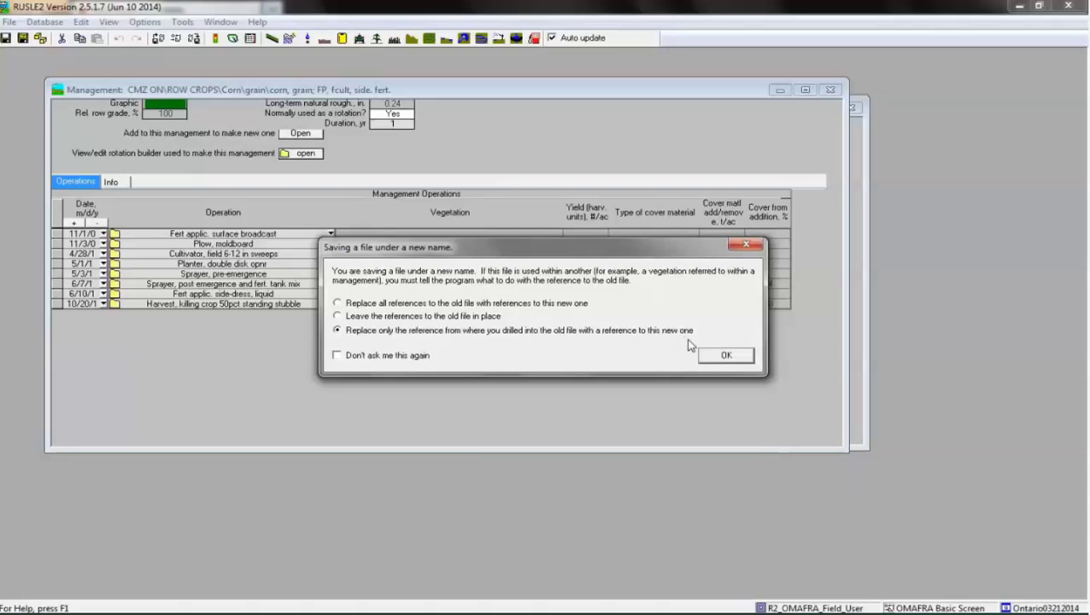
{"action": "left_click", "coordinate": [725, 357]}
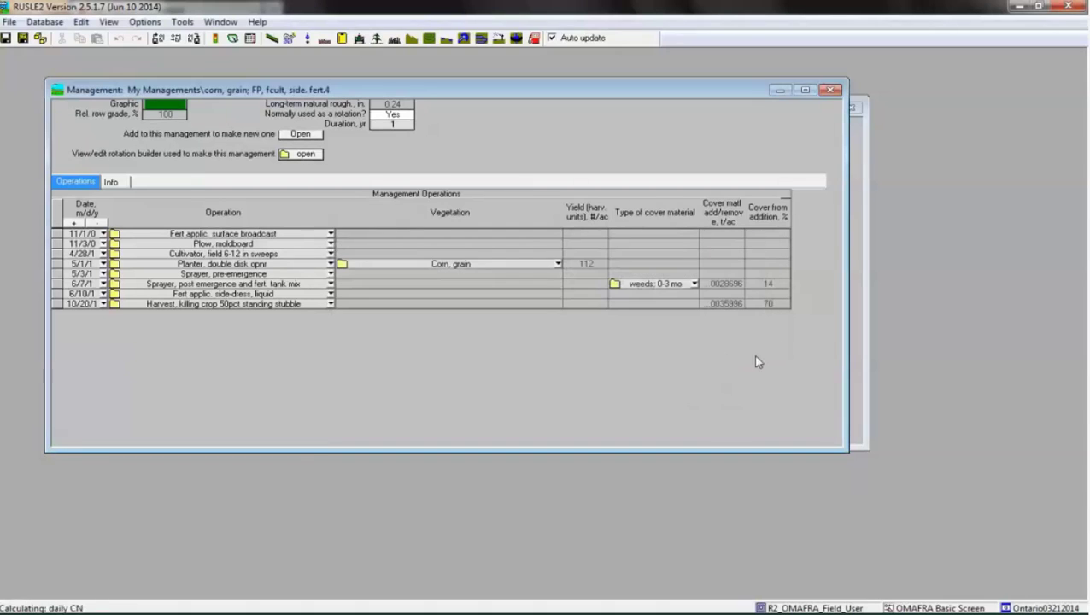
{"action": "left_click", "coordinate": [831, 90]}
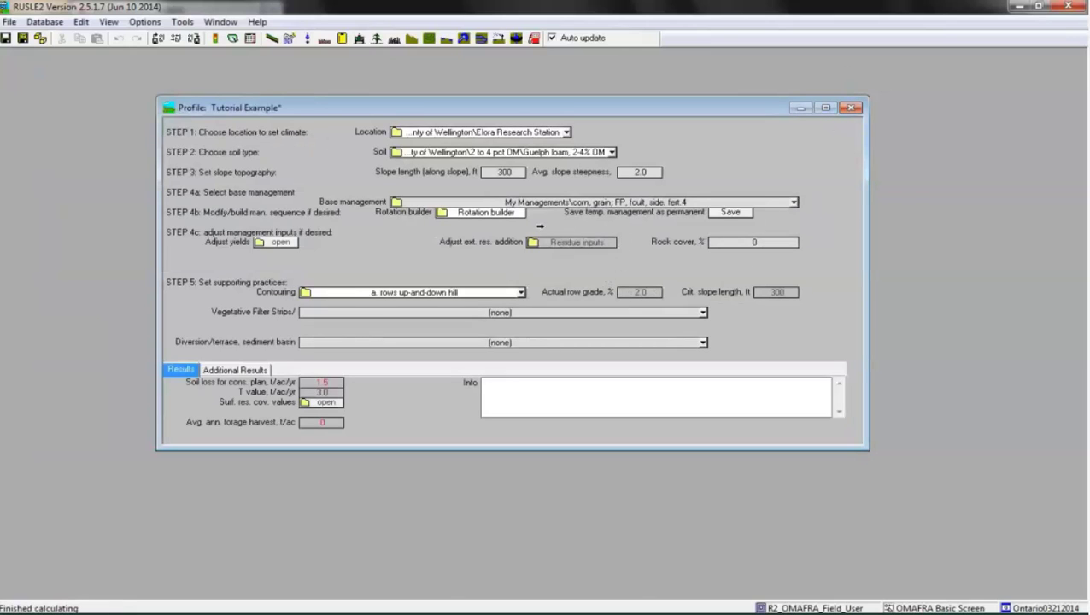
Step: Set the base management to My Managements\default, open it and its Save As dialog, and close both without saving
{"action": "left_click", "coordinate": [794, 203]}
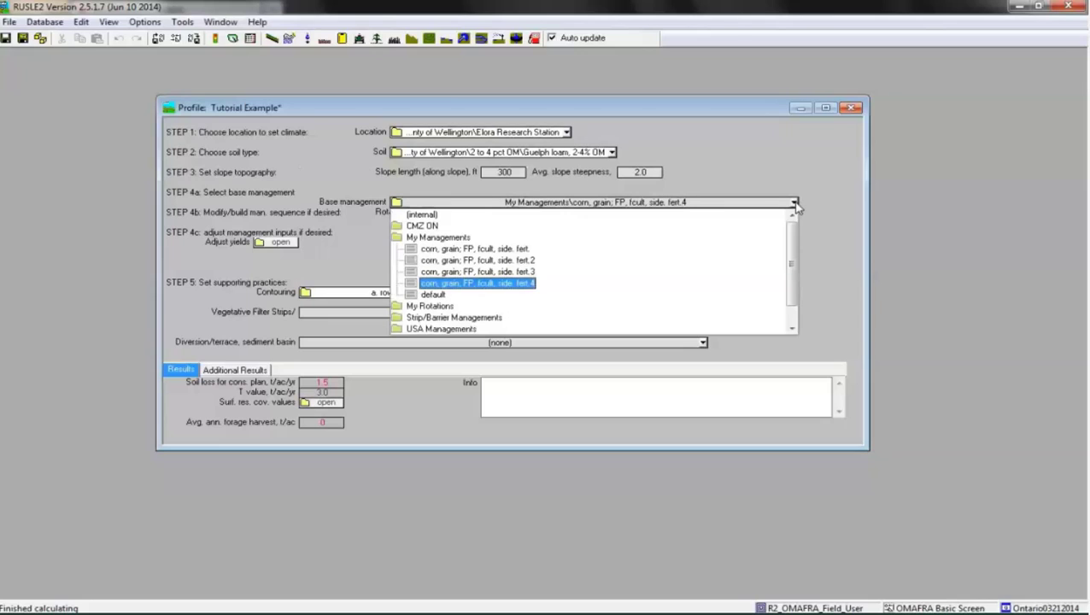
{"action": "left_click", "coordinate": [435, 294]}
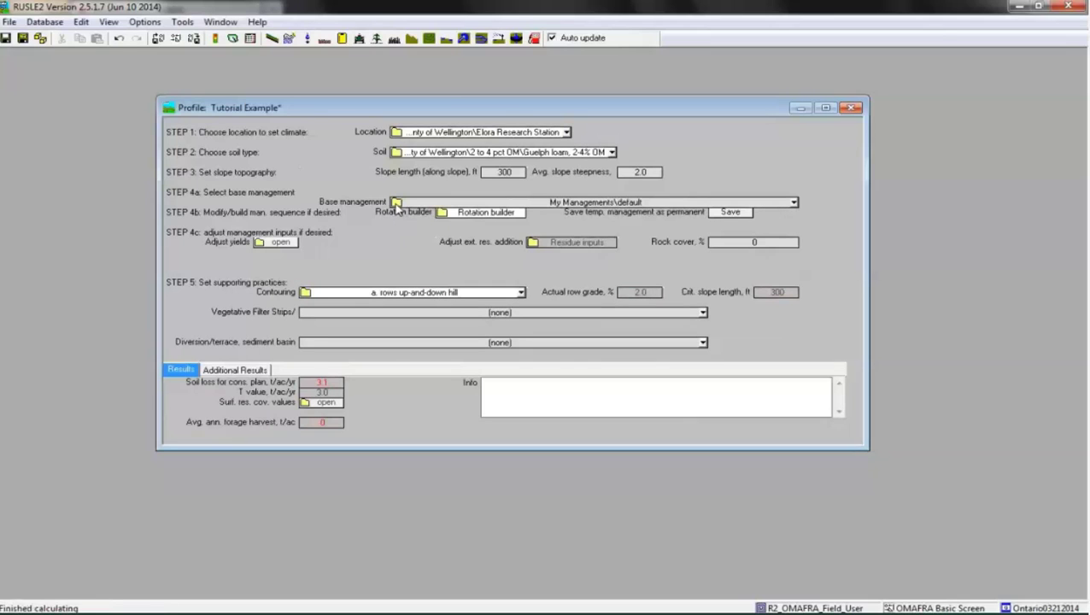
{"action": "left_click", "coordinate": [396, 203]}
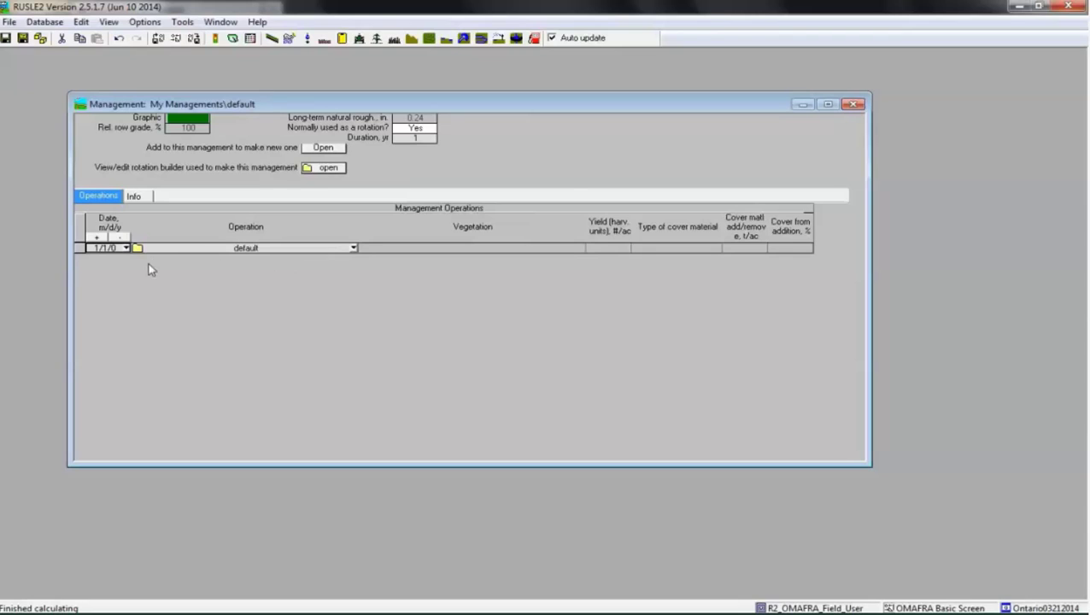
{"action": "left_click", "coordinate": [10, 23]}
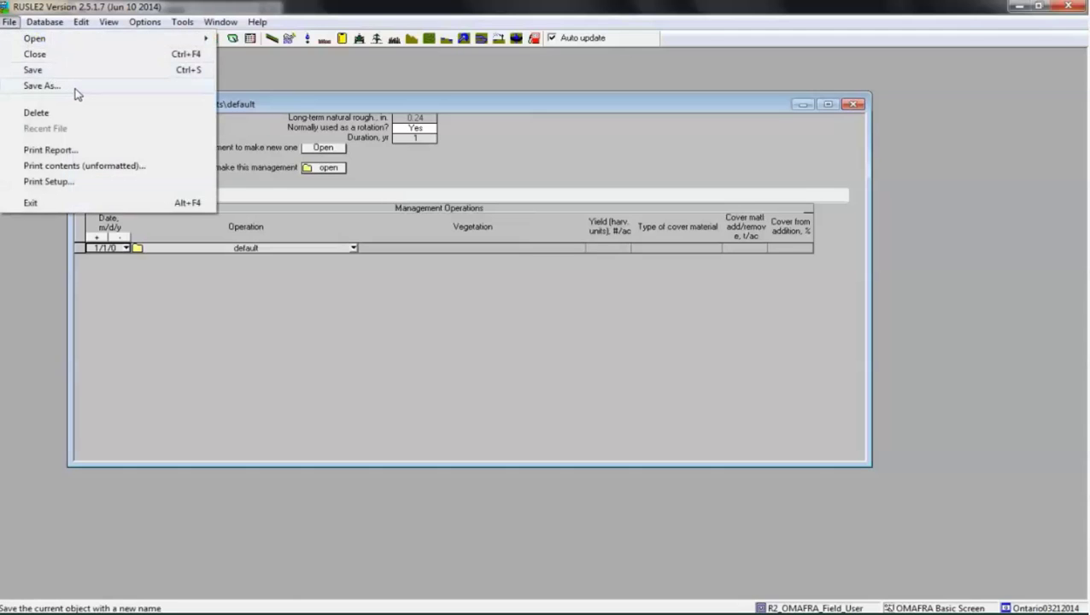
{"action": "left_click", "coordinate": [41, 86]}
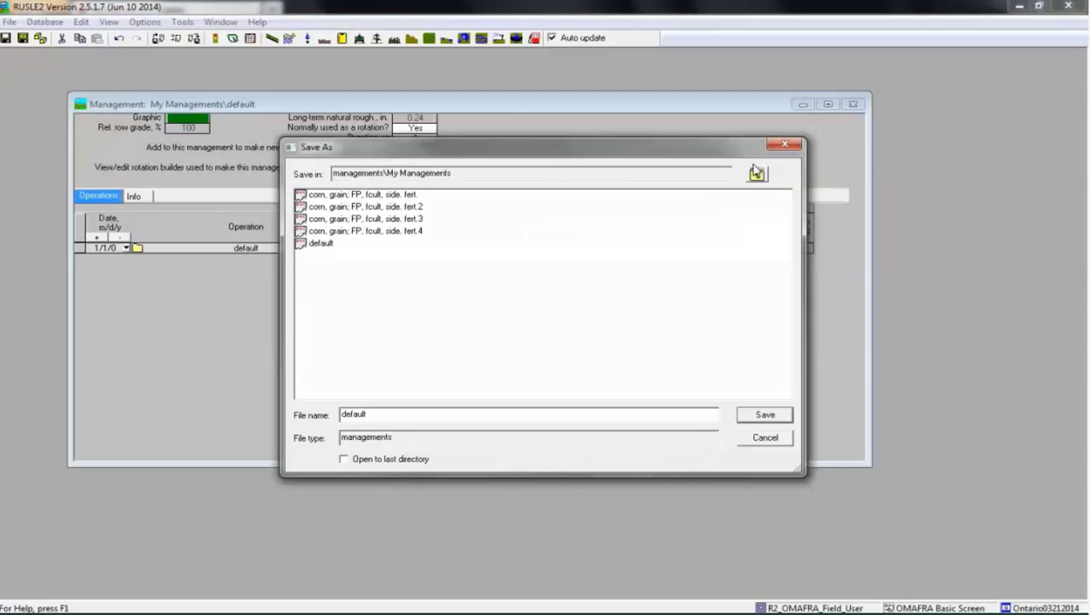
{"action": "left_click", "coordinate": [782, 147]}
{"action": "left_click", "coordinate": [851, 105]}
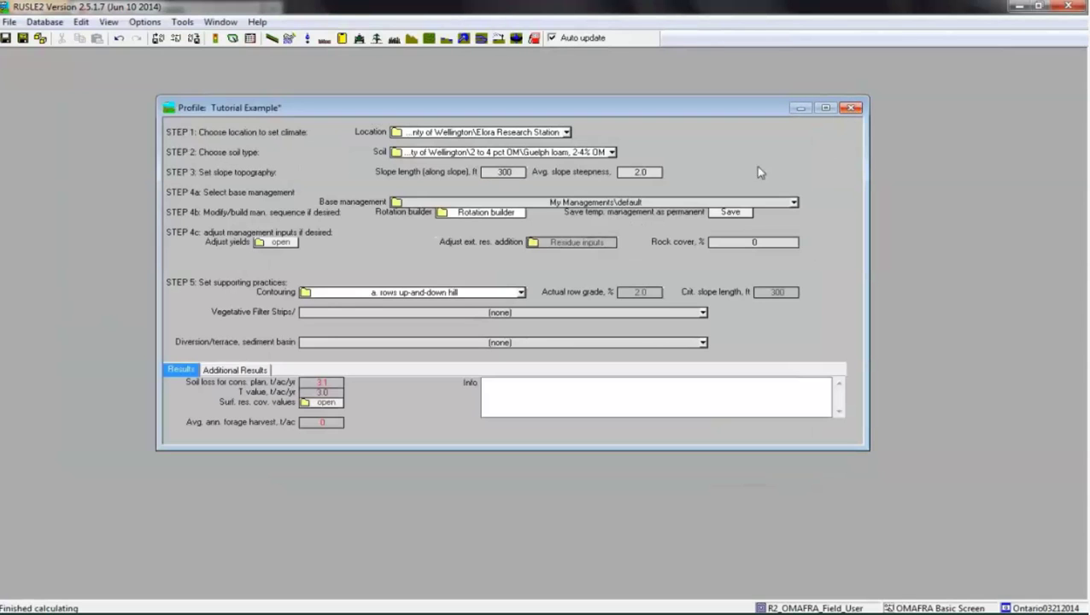
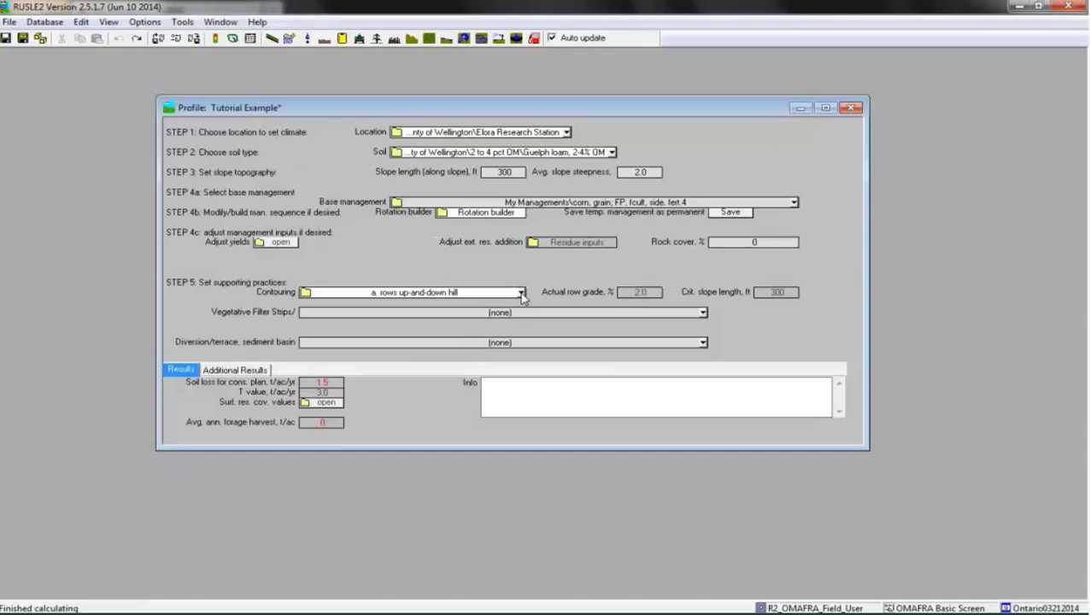
Step: Browse the contouring options without choosing one, and view the available options for Soil loss for cons. plan
{"action": "left_click", "coordinate": [520, 293]}
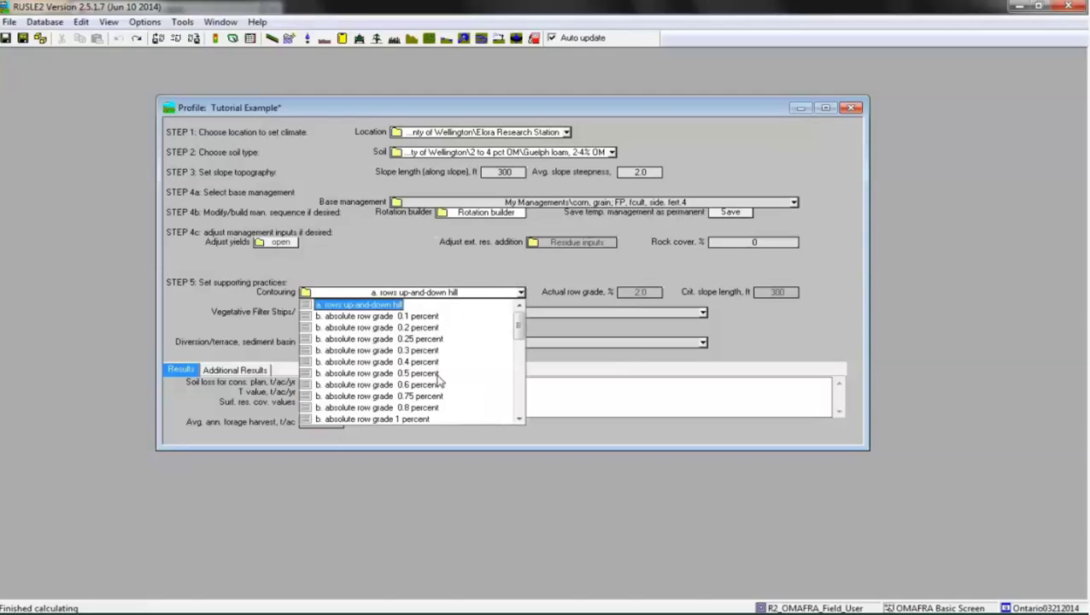
{"action": "scroll", "coordinate": [435, 413], "scroll_direction": "down", "scroll_amount": 1}
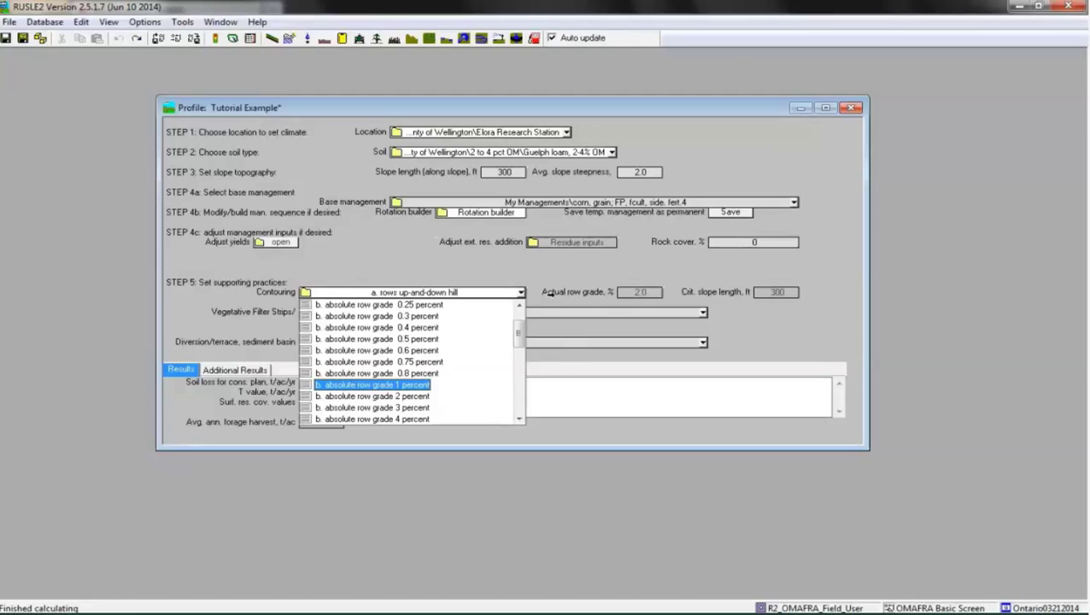
{"action": "left_click", "coordinate": [479, 275]}
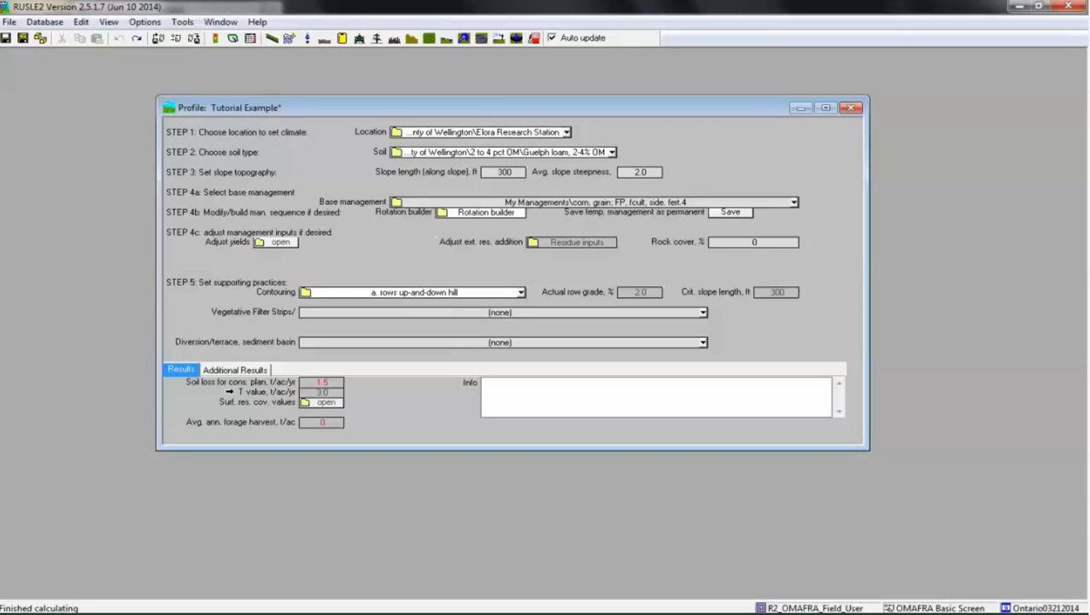
{"action": "right_click", "coordinate": [273, 381]}
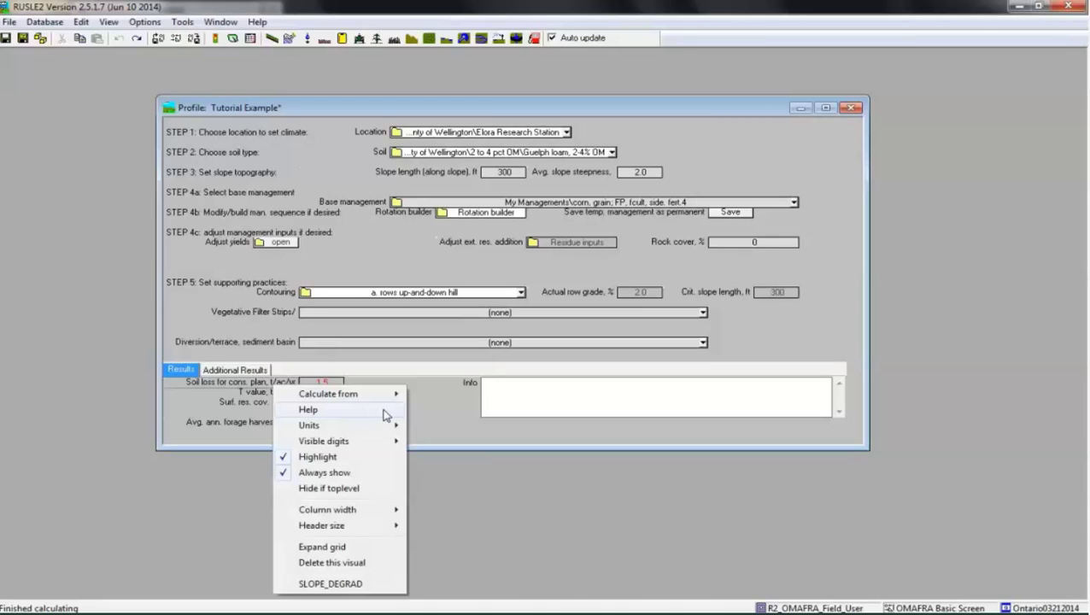
{"action": "left_click", "coordinate": [419, 406]}
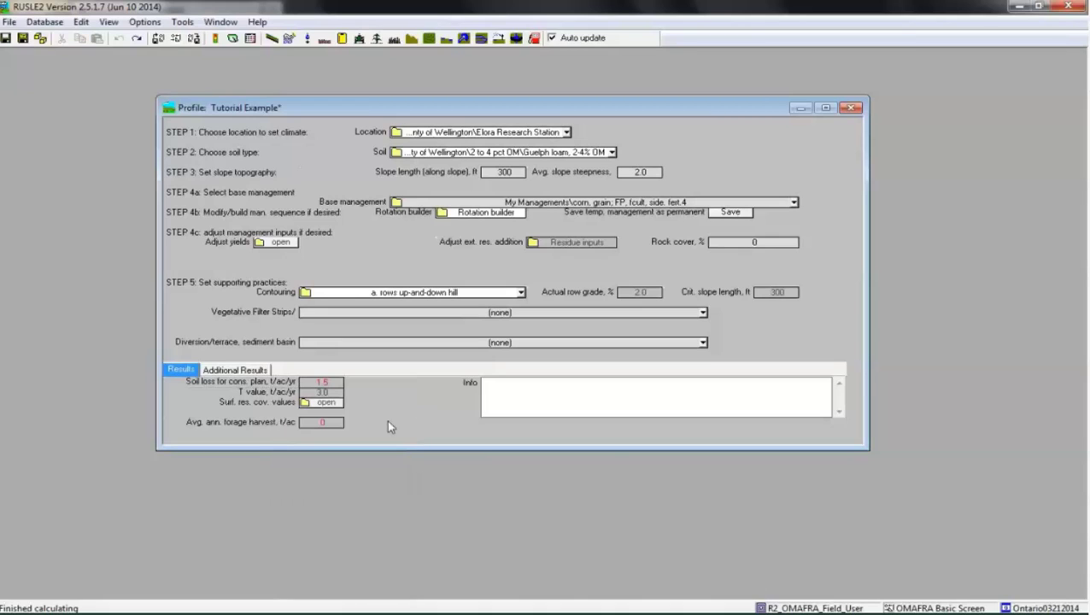
Step: Switch to the additional results, view the soil conditioning index details, and close them
{"action": "left_click", "coordinate": [250, 370]}
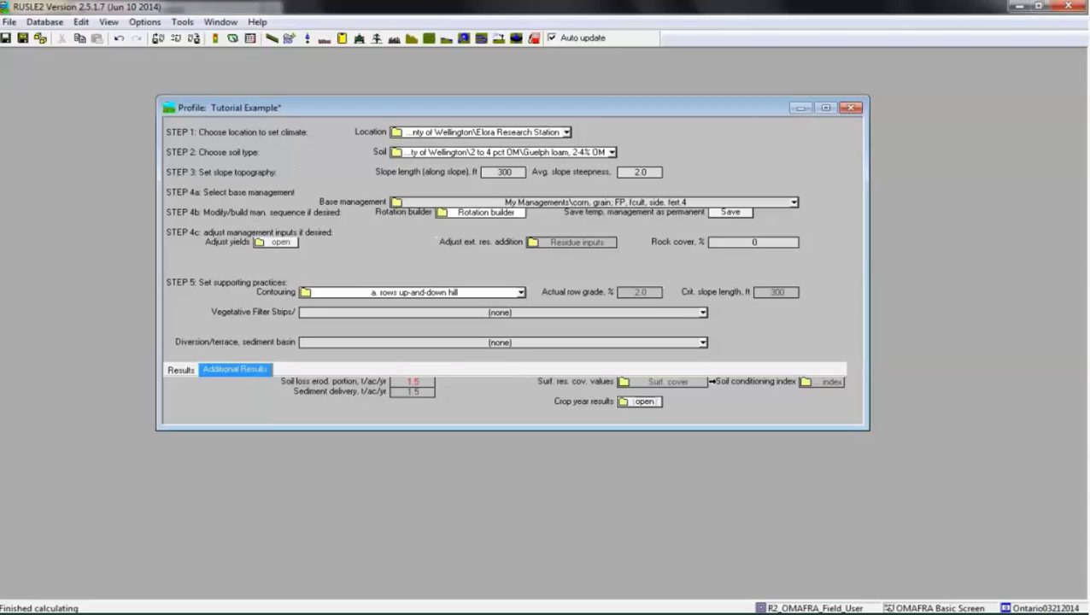
{"action": "left_click", "coordinate": [804, 385]}
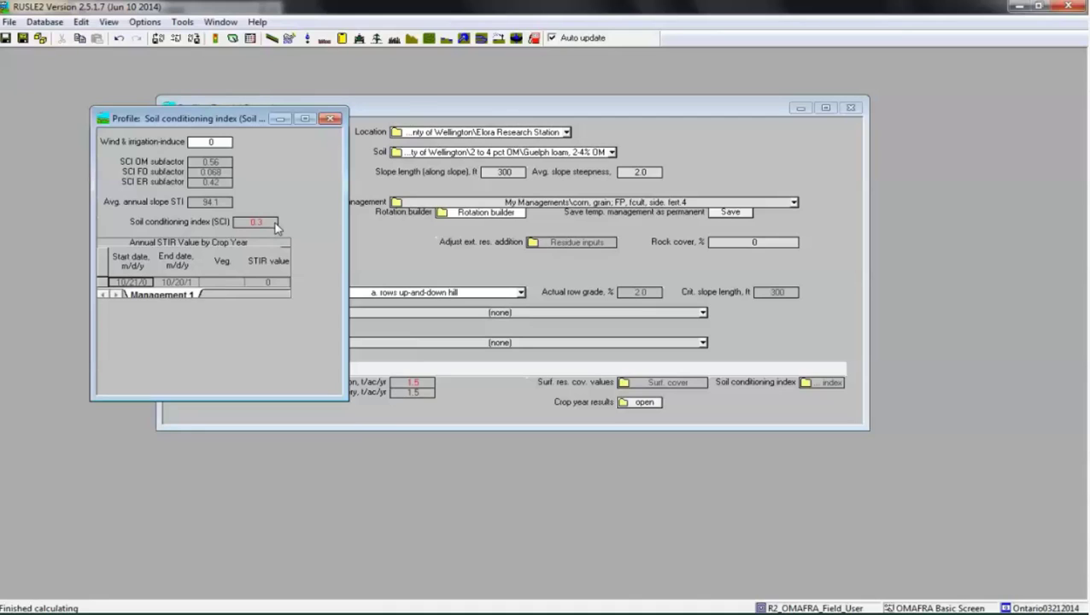
{"action": "left_click", "coordinate": [331, 120]}
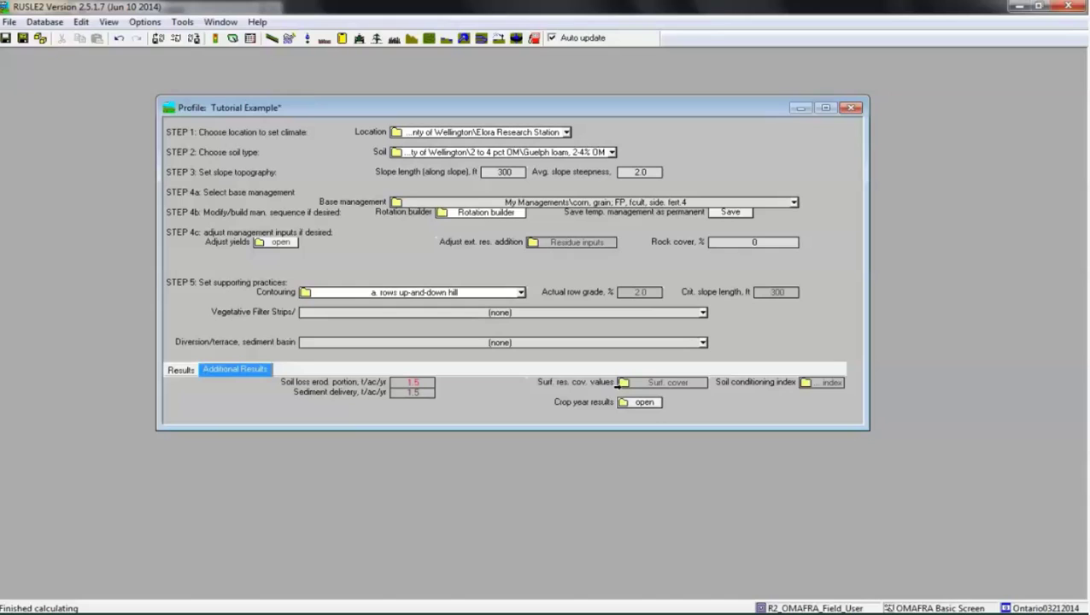
Step: Review the surface residue cover values for each operation, and view the available options for Soil loss erod. portion
{"action": "left_click", "coordinate": [625, 383]}
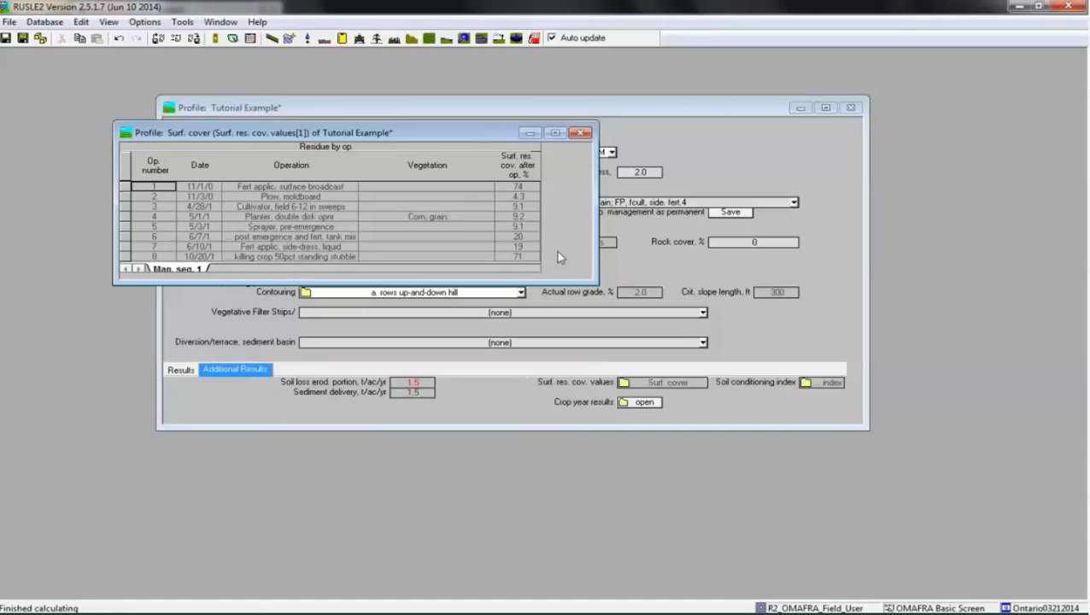
{"action": "left_click", "coordinate": [580, 134]}
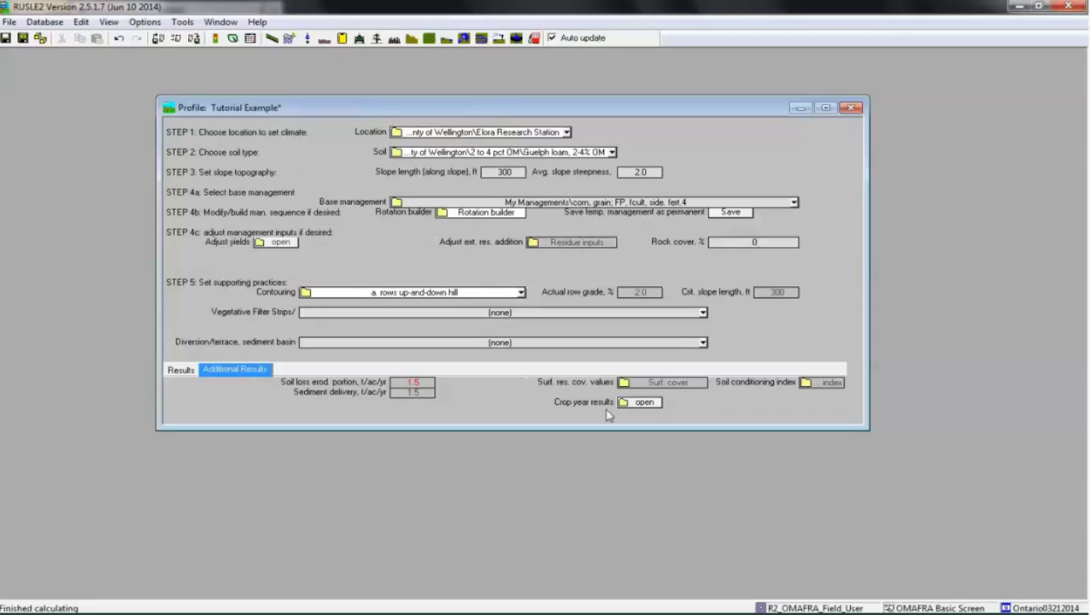
{"action": "right_click", "coordinate": [350, 382]}
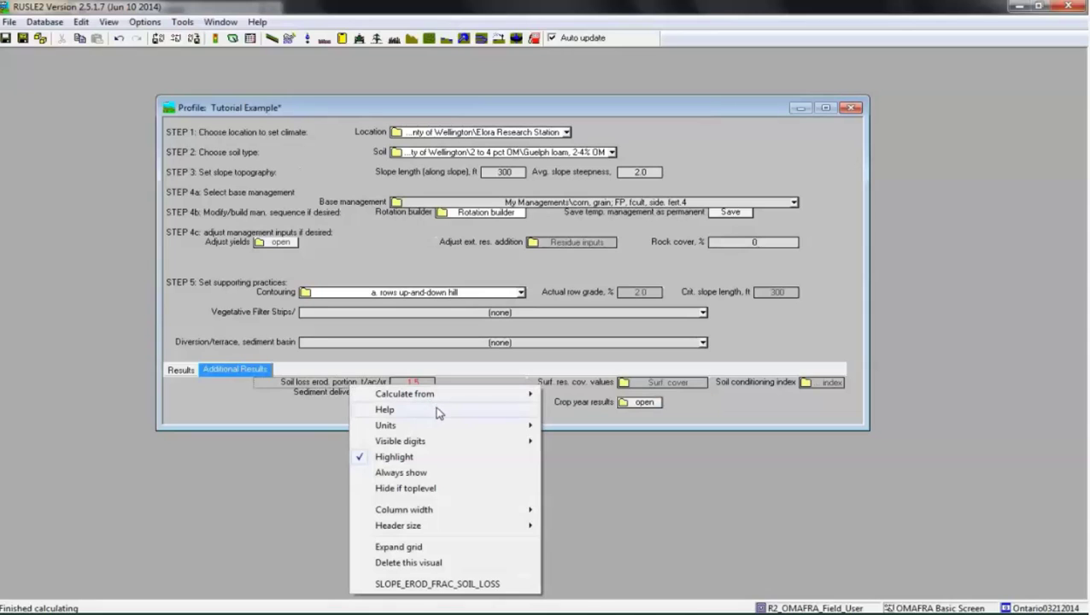
{"action": "left_click", "coordinate": [313, 419]}
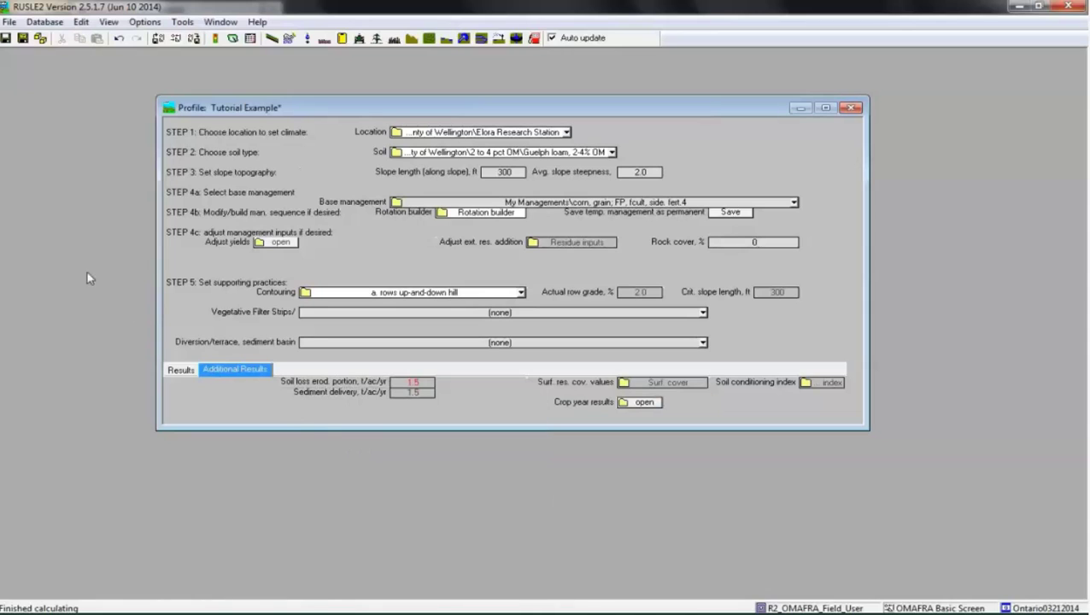
Step: View the Word report templates available for printing the profile report, and close the template selection without choosing one
{"action": "left_click", "coordinate": [10, 22]}
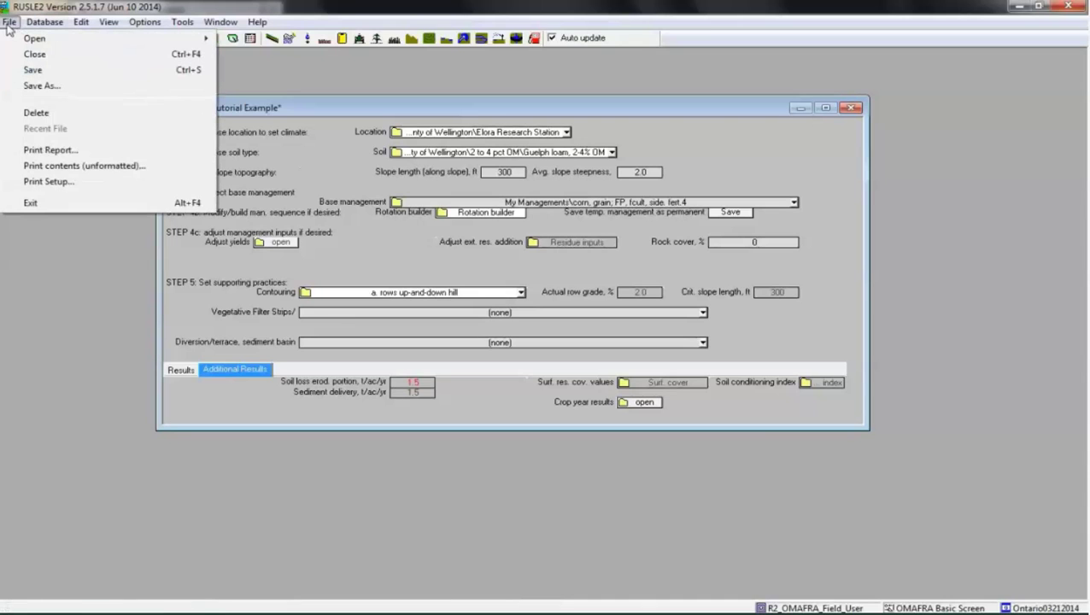
{"action": "left_click", "coordinate": [91, 149]}
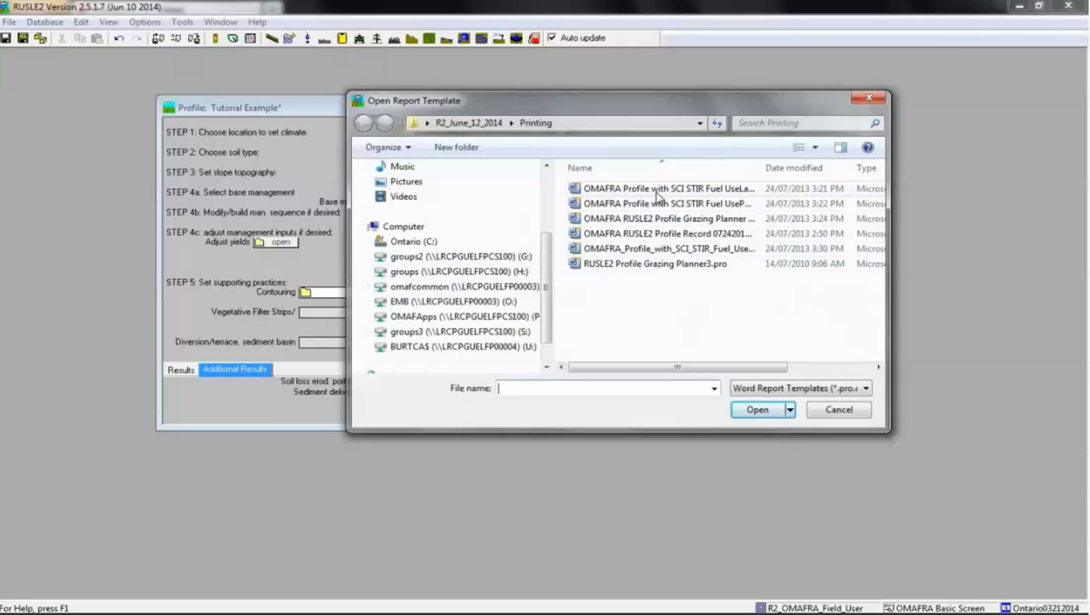
{"action": "left_click", "coordinate": [869, 99]}
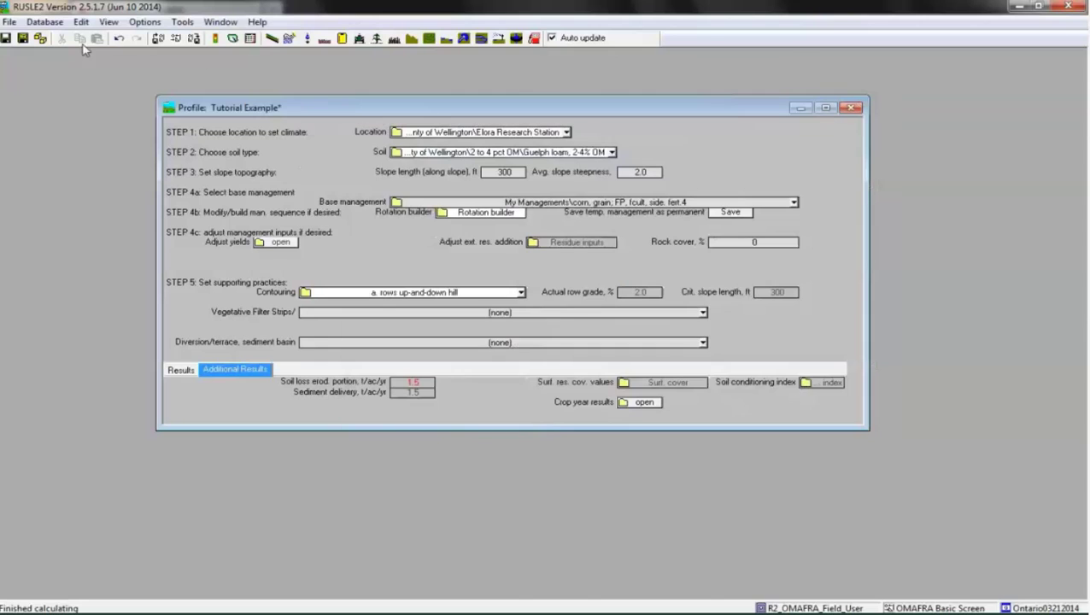
Step: View the Save As dialog for the Tutorial Example profile, and close it without saving
{"action": "left_click", "coordinate": [9, 21]}
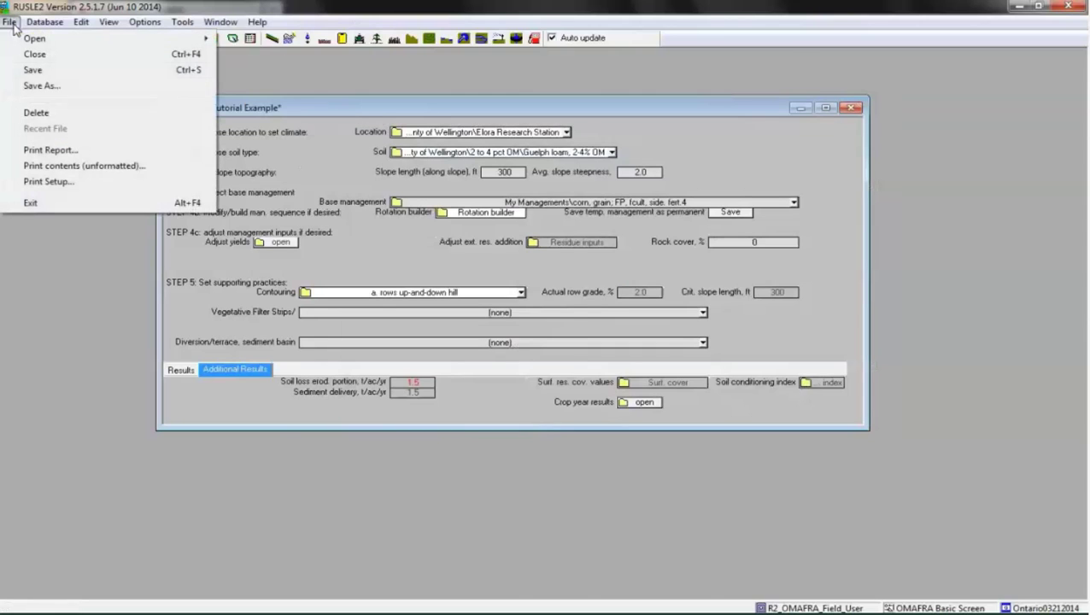
{"action": "left_click", "coordinate": [41, 89]}
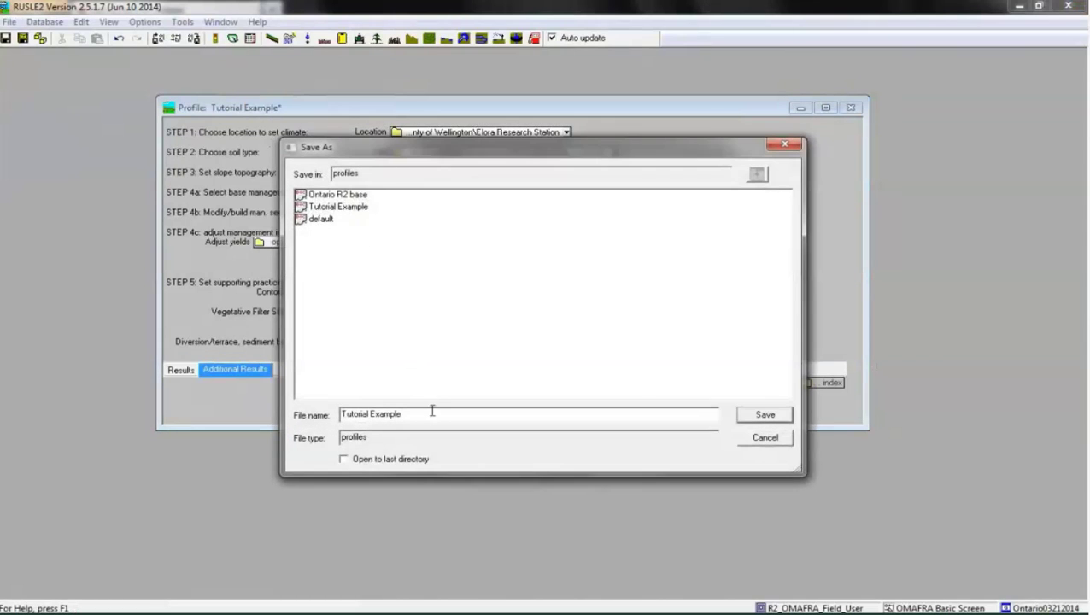
{"action": "left_click", "coordinate": [784, 145]}
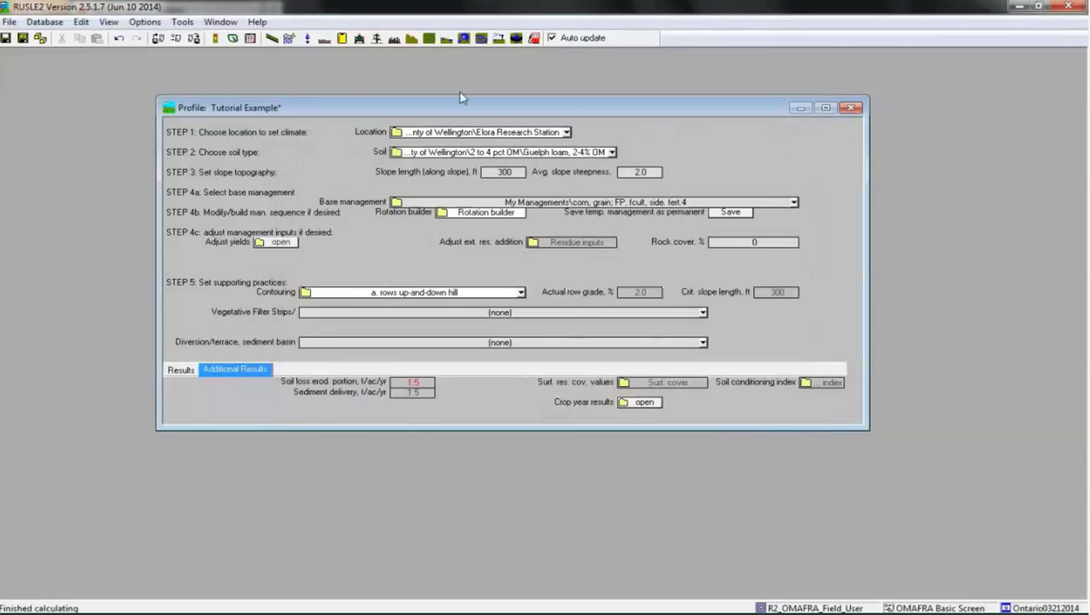